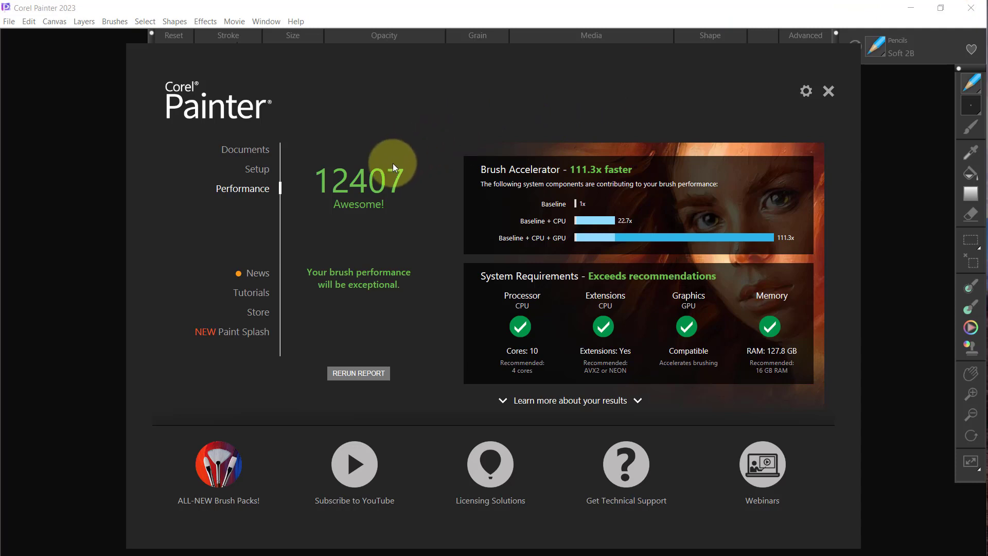
# - Create a new 1920×1080, 150 ppi canvas from the Painter Default preset
pyautogui.click(252, 149)
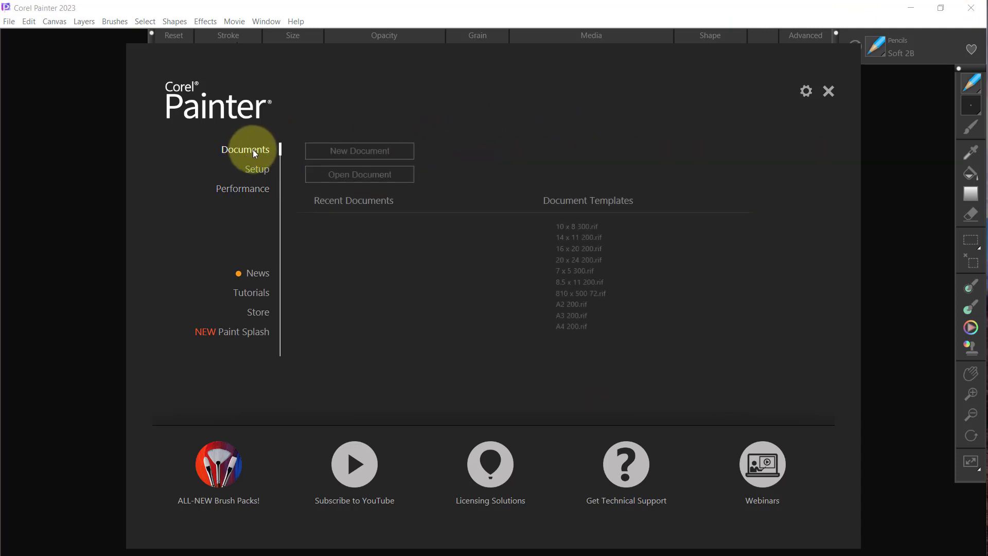
pyautogui.click(367, 156)
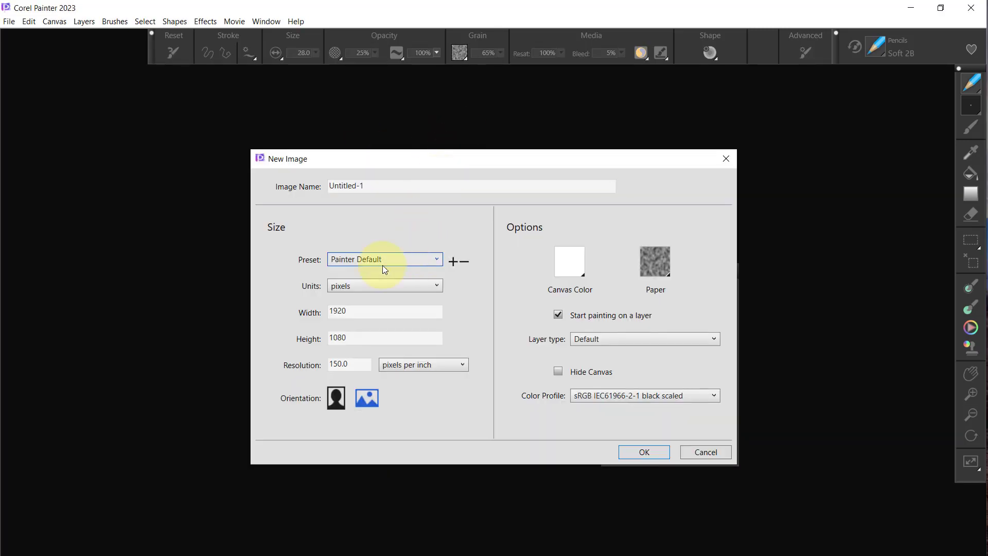
pyautogui.click(334, 311)
pyautogui.click(644, 453)
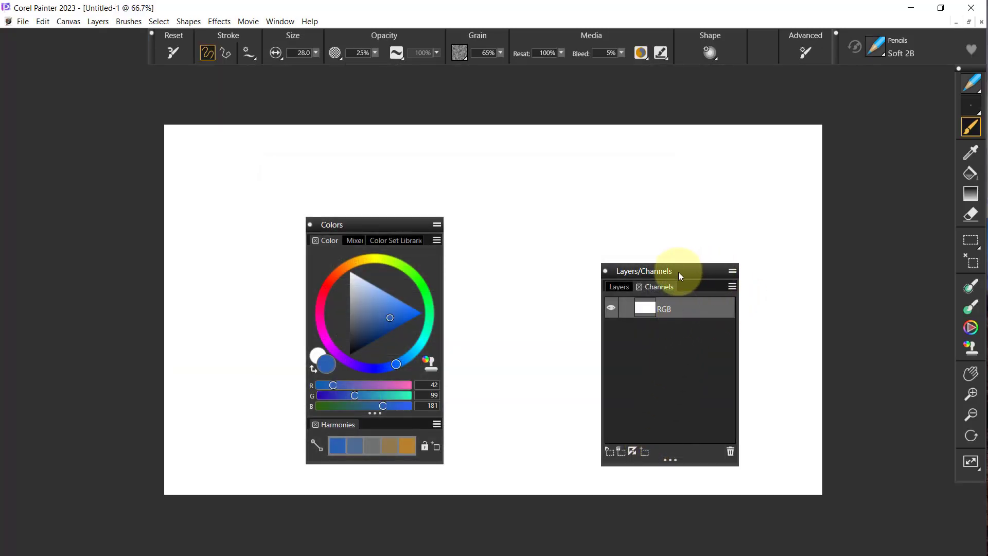
# - Drag the Colors and Layers/Channels panels aside and close both of them
pyautogui.moveTo(679, 272)
pyautogui.mouseDown()
pyautogui.moveTo(760, 276)
pyautogui.moveTo(730, 253)
pyautogui.mouseUp()
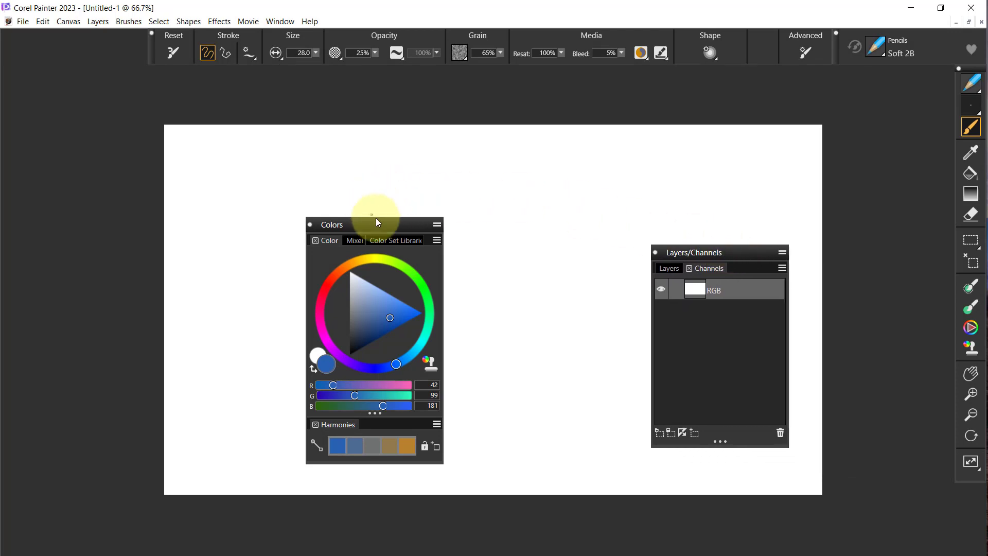
pyautogui.moveTo(384, 223); pyautogui.dragTo(187, 121)
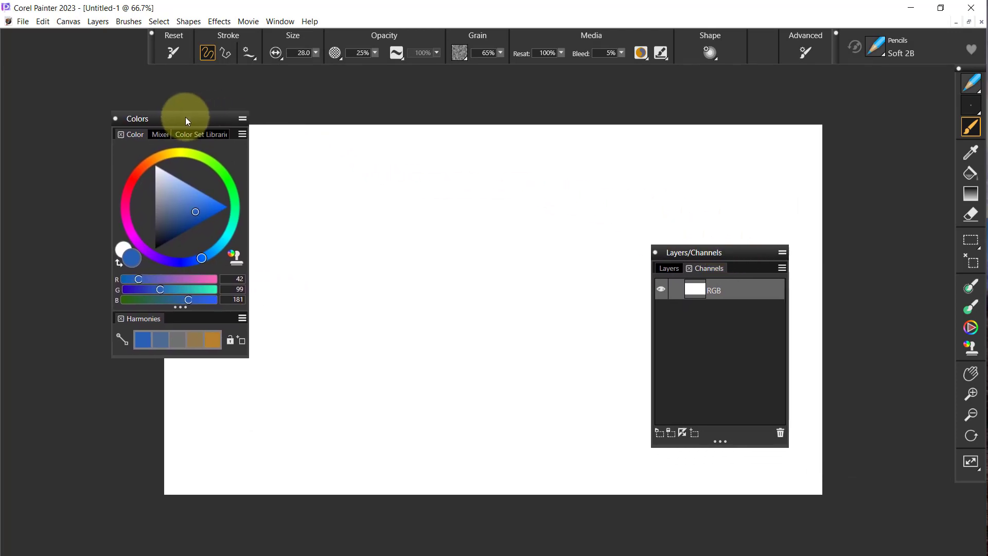
pyautogui.moveTo(186, 121); pyautogui.dragTo(87, 78)
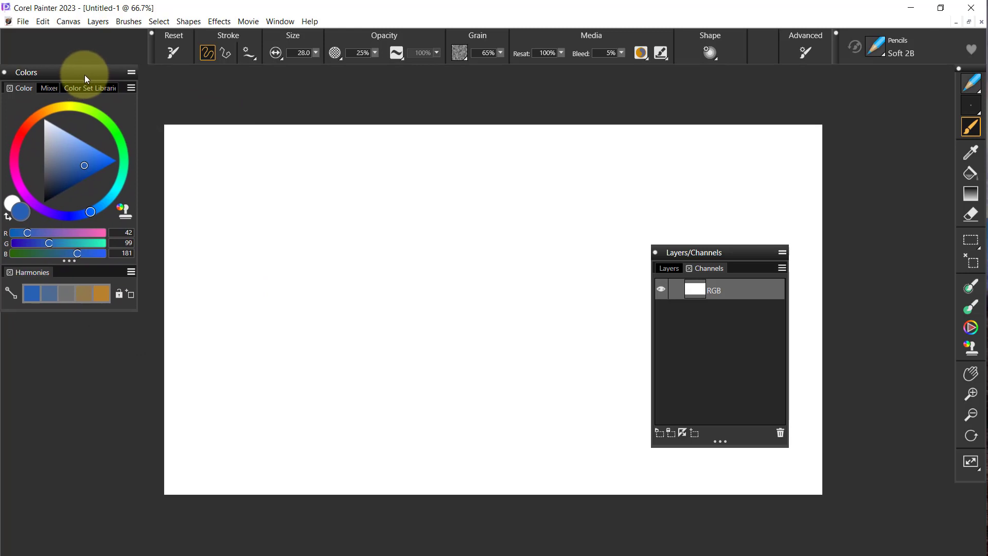
pyautogui.click(7, 72)
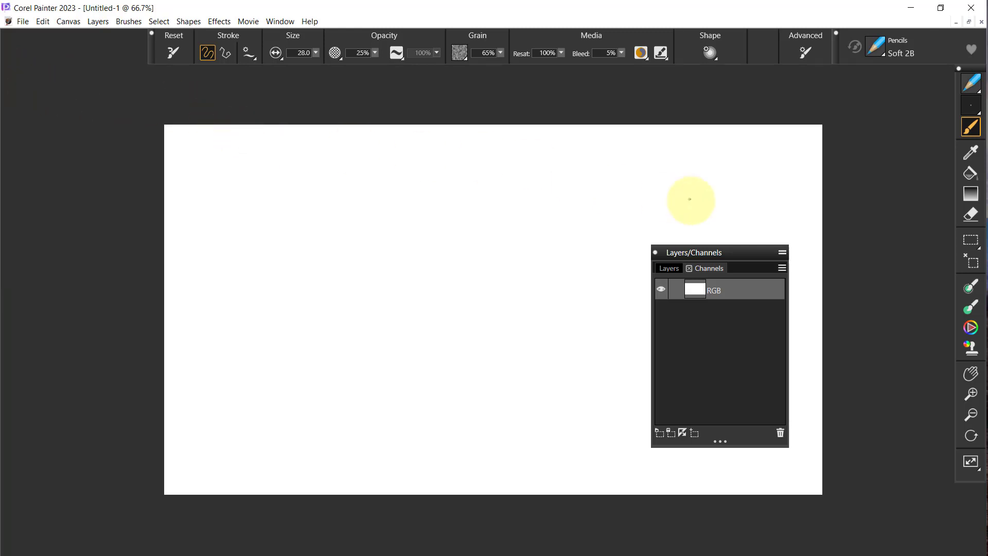
pyautogui.moveTo(739, 252); pyautogui.dragTo(777, 242)
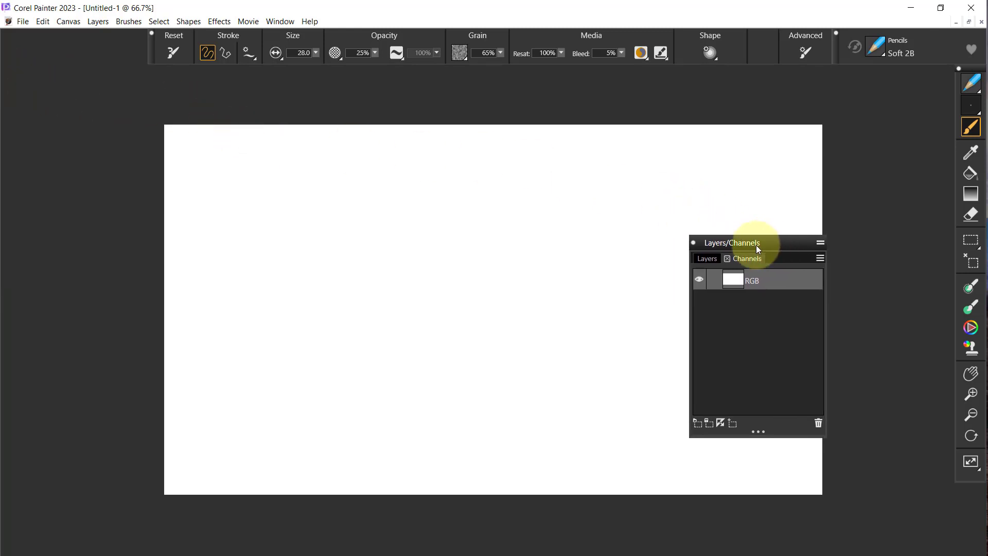
pyautogui.click(693, 244)
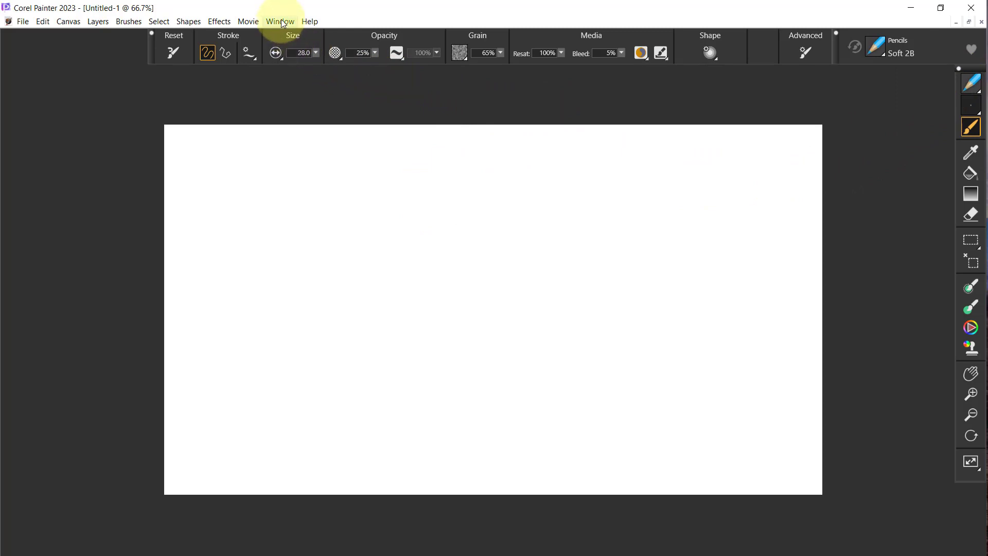
# - Show the File/Edit command bar as a large-icon single column and place it beside the toolbox
pyautogui.click(283, 22)
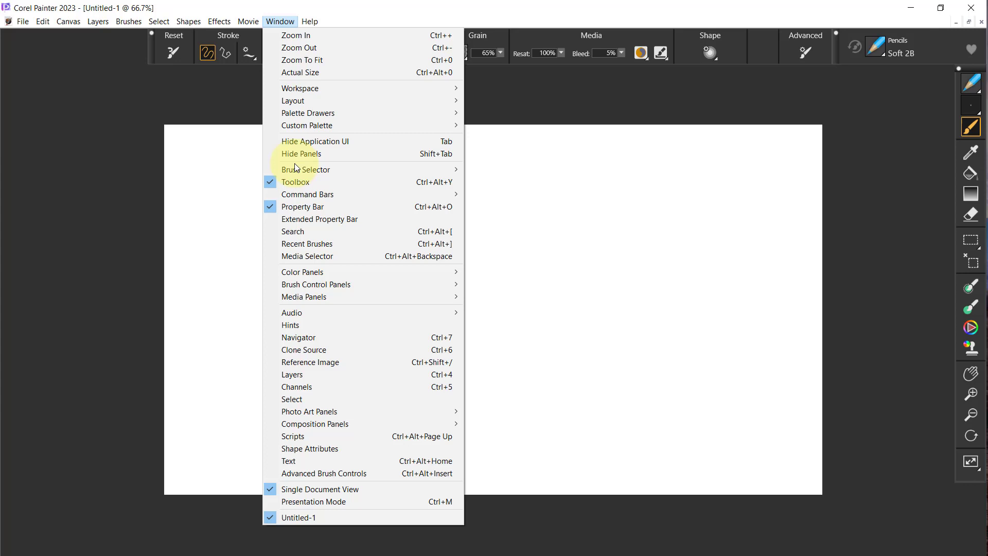
pyautogui.moveTo(363, 194)
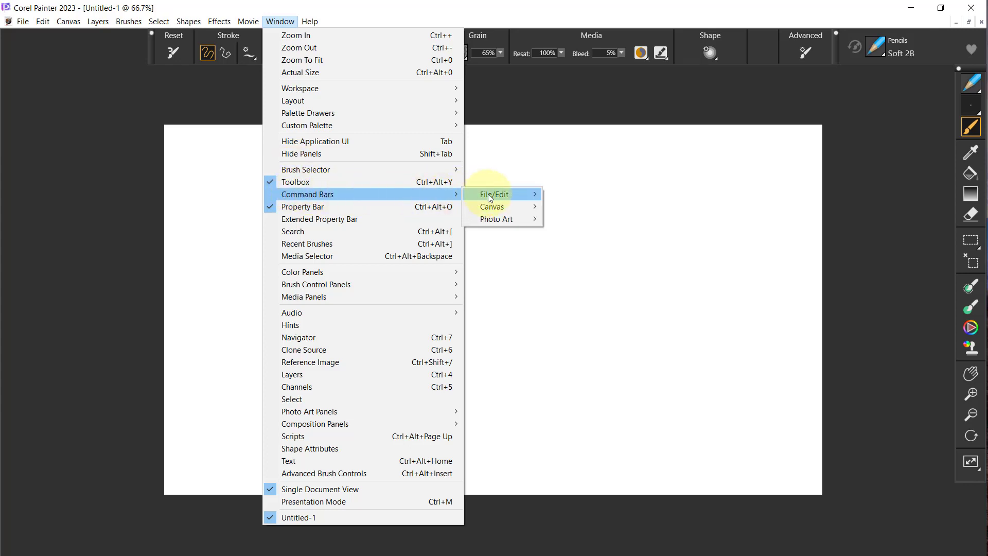
pyautogui.moveTo(495, 195)
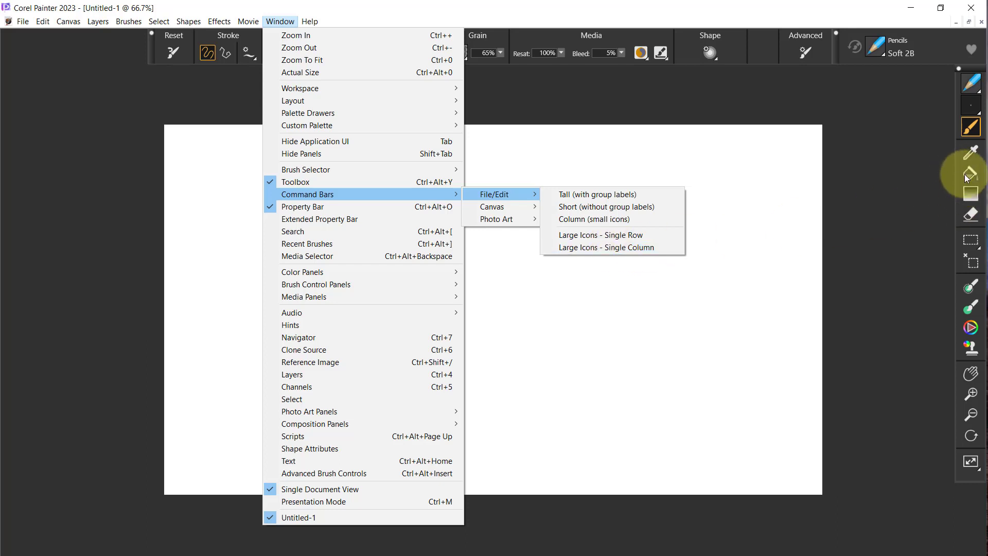
pyautogui.click(608, 246)
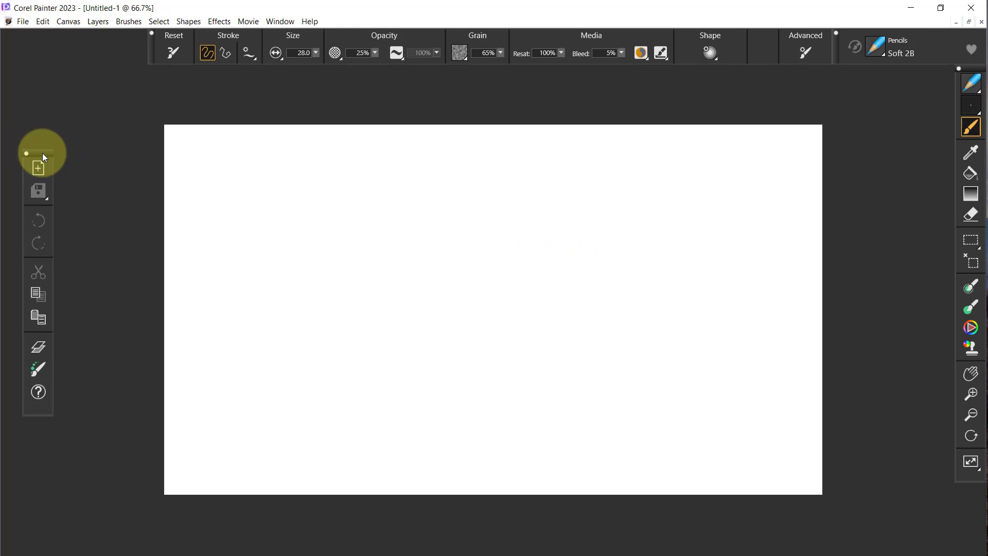
pyautogui.moveTo(43, 157)
pyautogui.mouseDown()
pyautogui.moveTo(915, 149)
pyautogui.moveTo(946, 71)
pyautogui.mouseUp()
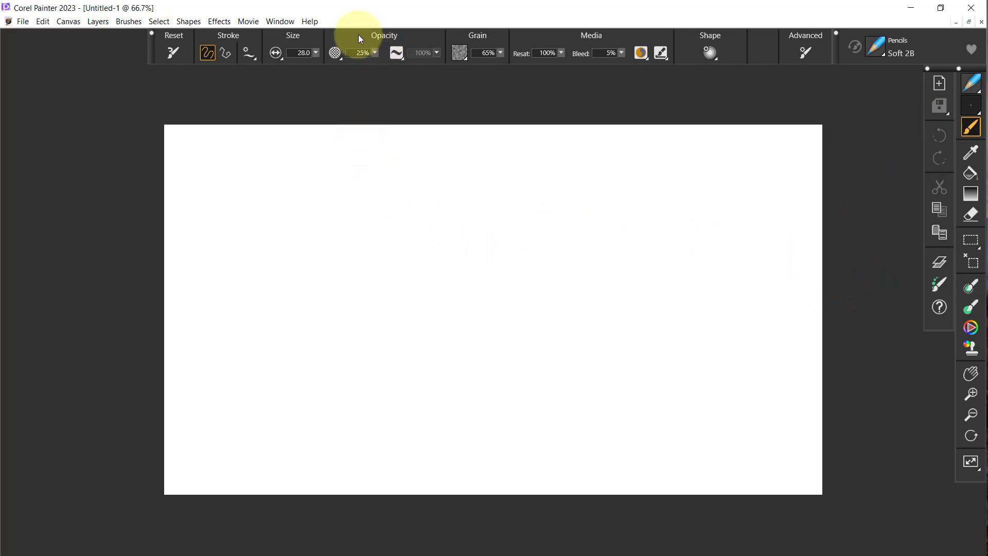
# - Add the Canvas command bar as a small-icon column next to the File/Edit bar
pyautogui.click(279, 22)
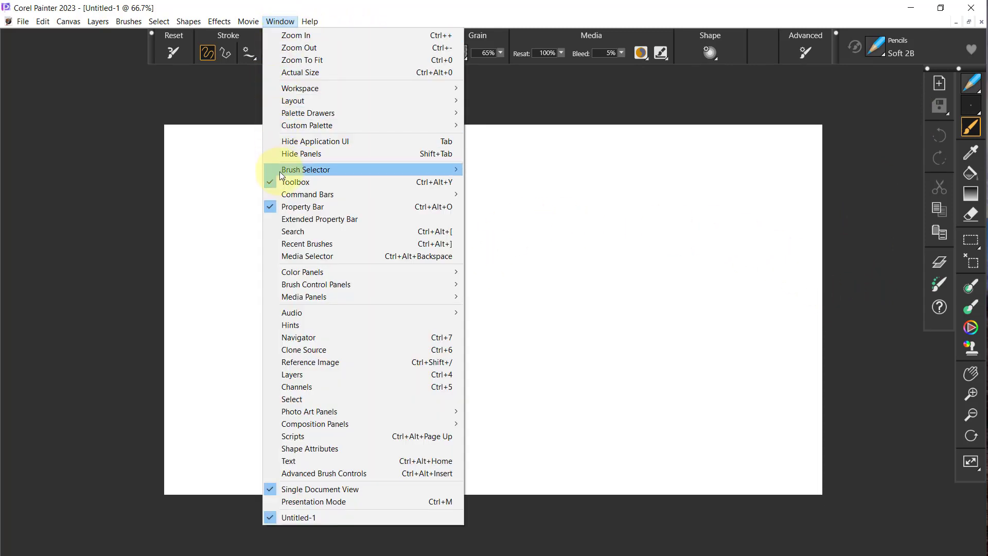
pyautogui.moveTo(307, 194)
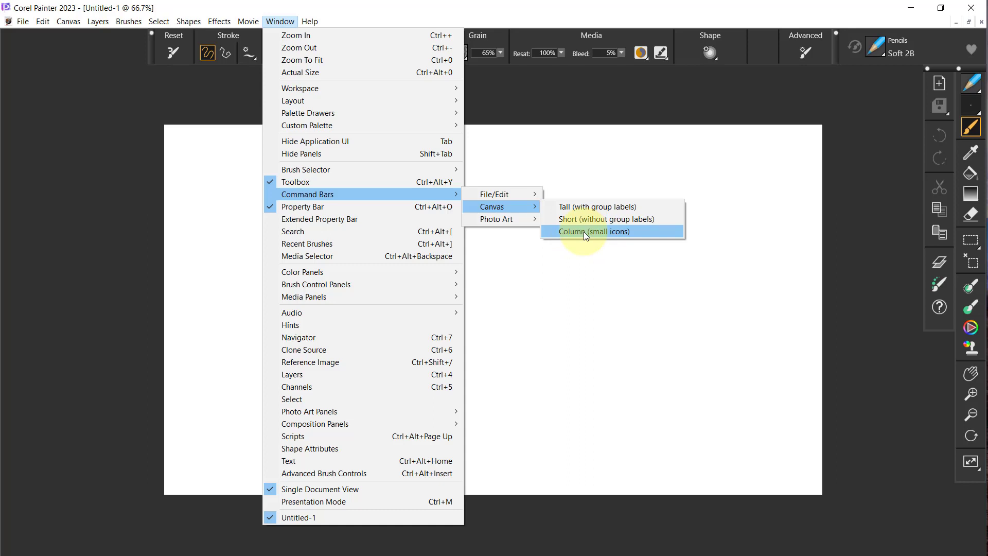
pyautogui.click(584, 232)
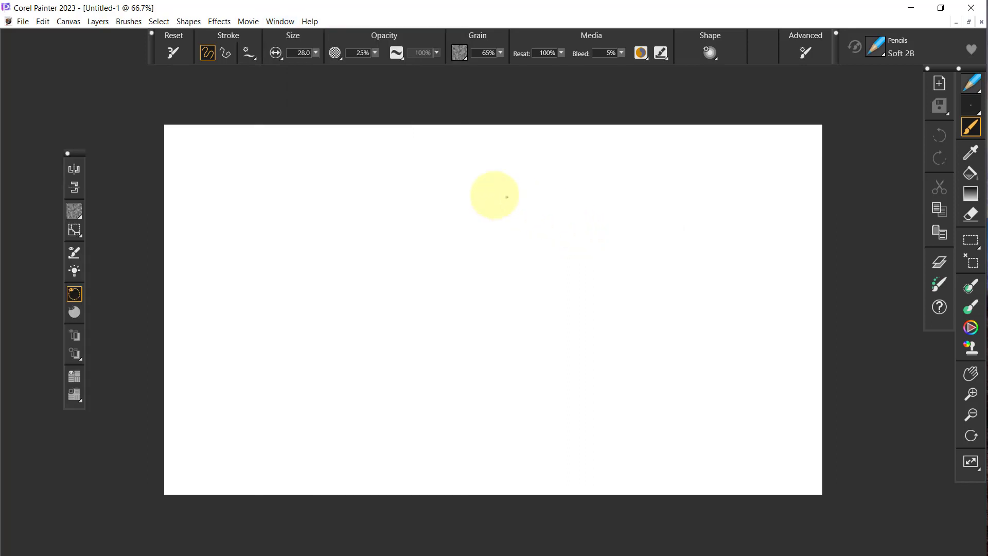
pyautogui.moveTo(68, 154)
pyautogui.mouseDown()
pyautogui.moveTo(906, 112)
pyautogui.moveTo(918, 67)
pyautogui.mouseUp()
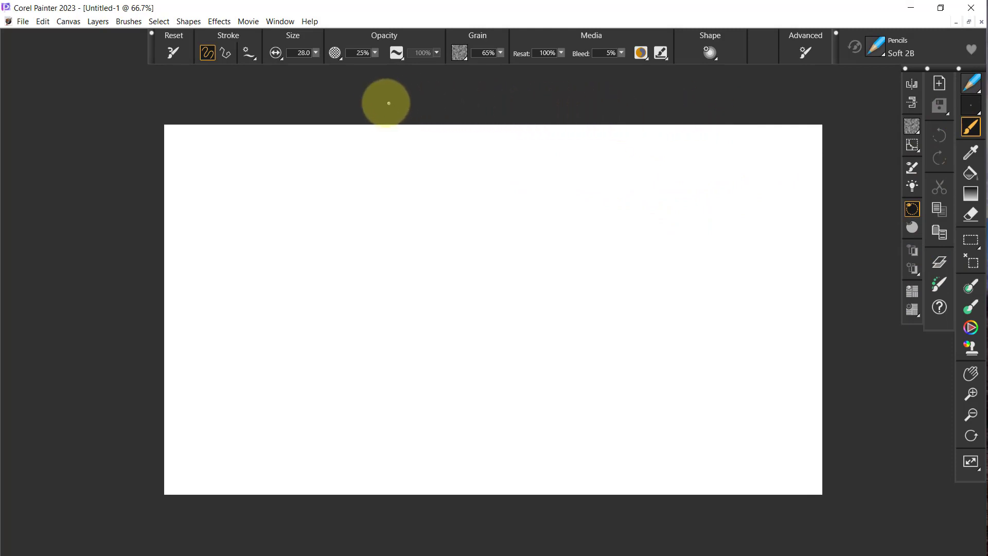
# - Add the tall Photo Art command bar and dock it at the property bar's left end
pyautogui.click(279, 21)
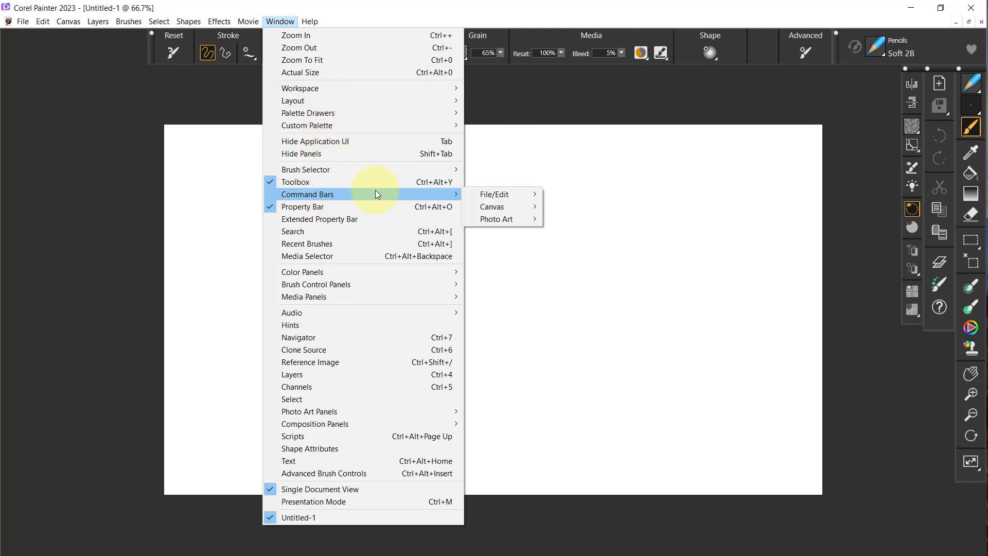
pyautogui.moveTo(332, 193)
pyautogui.moveTo(496, 219)
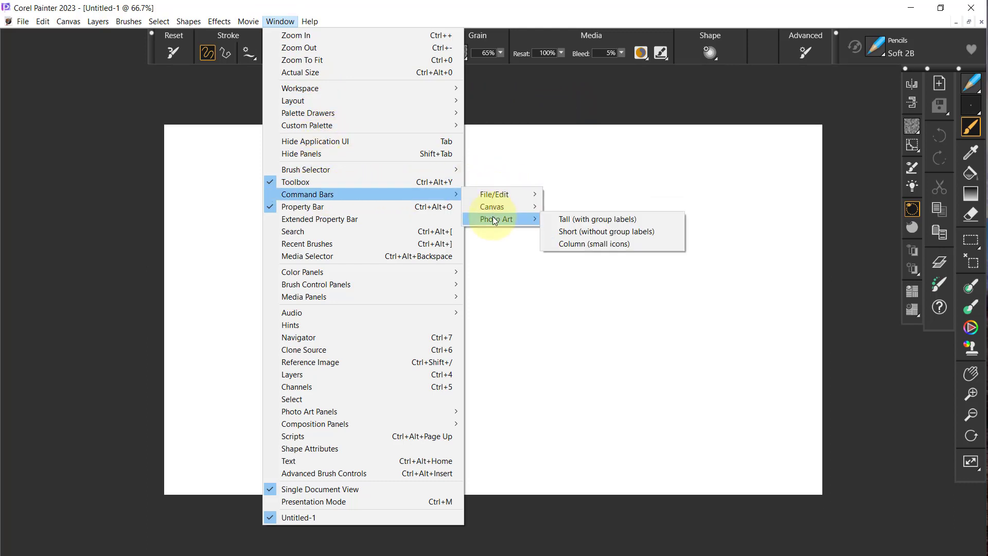
pyautogui.click(599, 222)
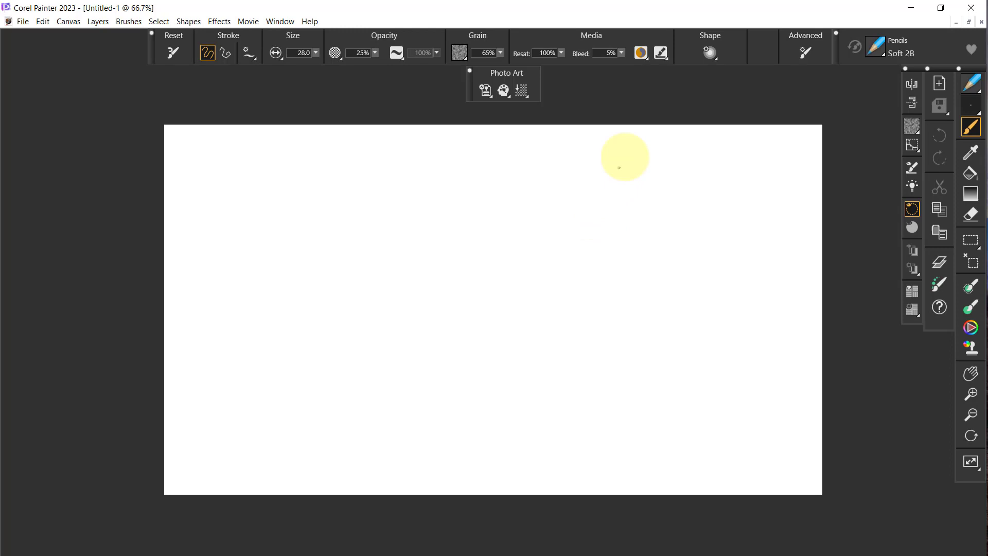
pyautogui.moveTo(466, 88)
pyautogui.mouseDown()
pyautogui.moveTo(445, 144)
pyautogui.moveTo(122, 166)
pyautogui.mouseUp()
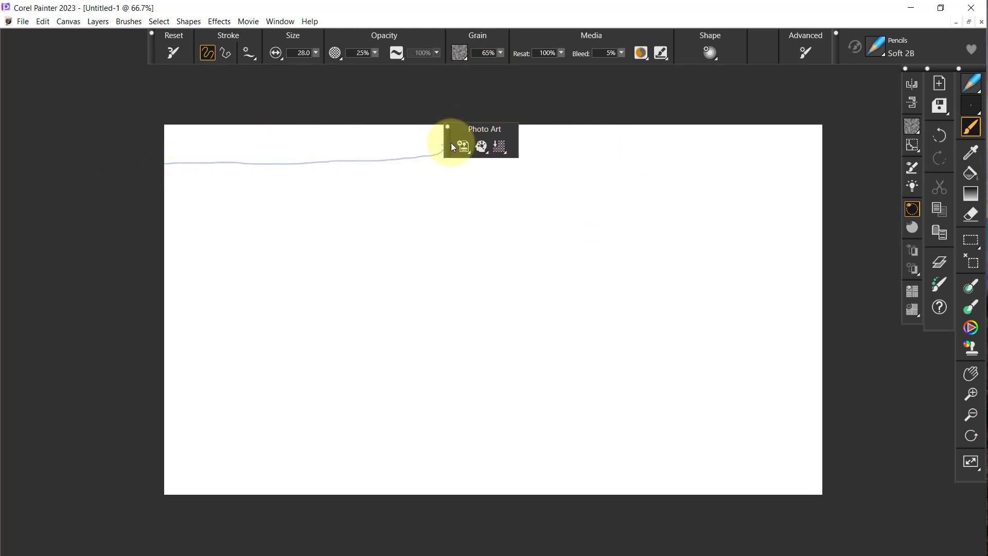
pyautogui.moveTo(448, 137)
pyautogui.mouseDown()
pyautogui.moveTo(66, 74)
pyautogui.moveTo(78, 52)
pyautogui.mouseUp()
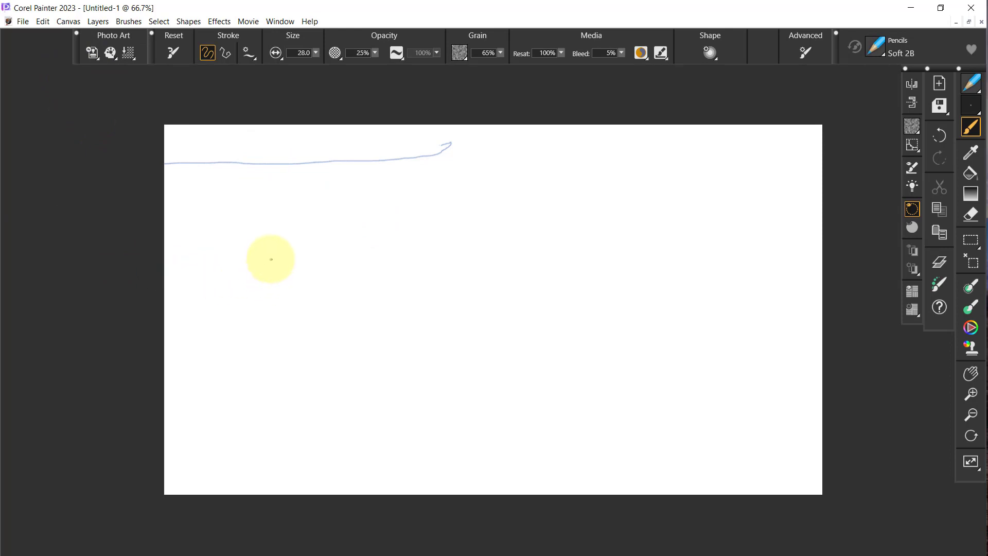
# - Clear the stray stroke from the canvas and deselect
pyautogui.hotkey('ctrl', 'a')
pyautogui.press('Delete')
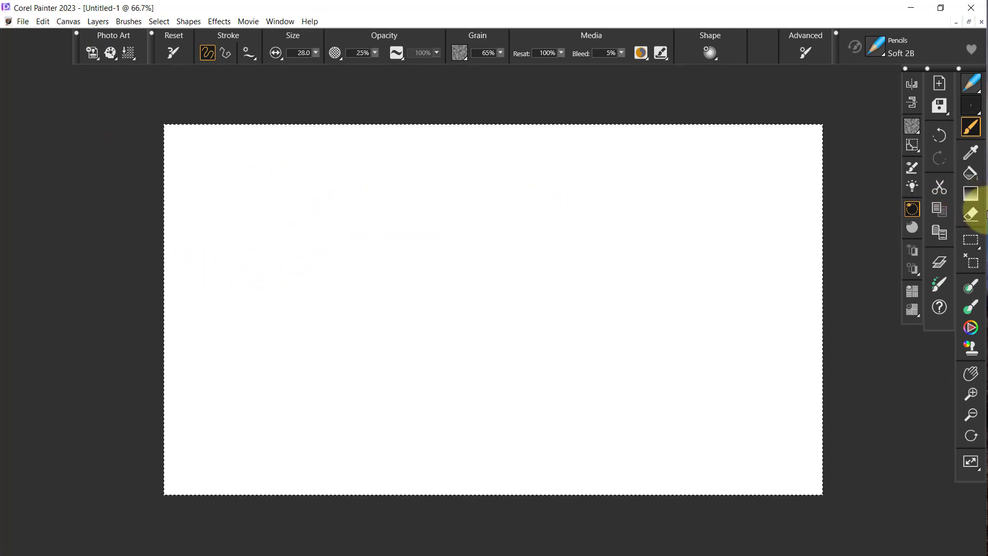
pyautogui.hotkey('ctrl', 'd')
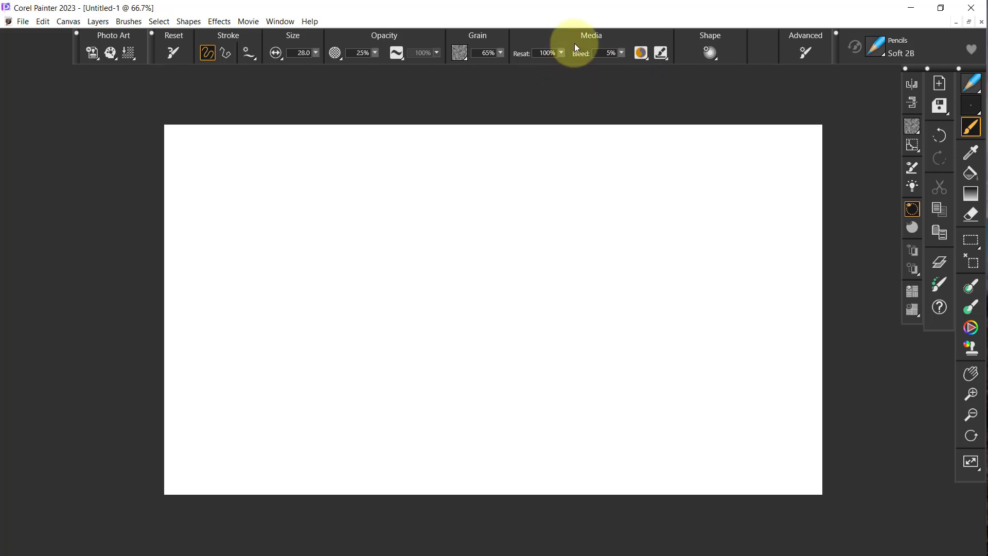
# - Open the Scripts panel, float it over the canvas, and make it a palette drawer
pyautogui.click(284, 23)
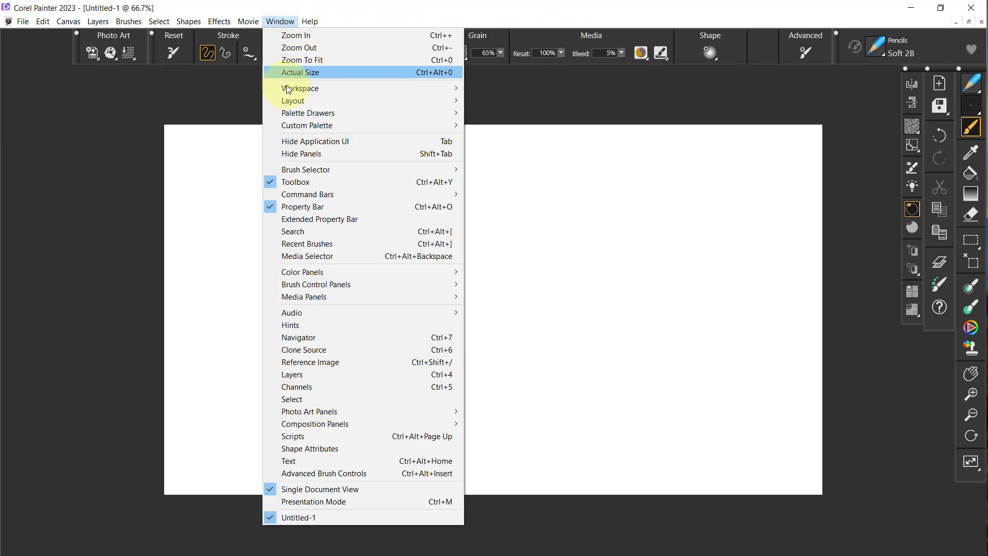
pyautogui.click(292, 439)
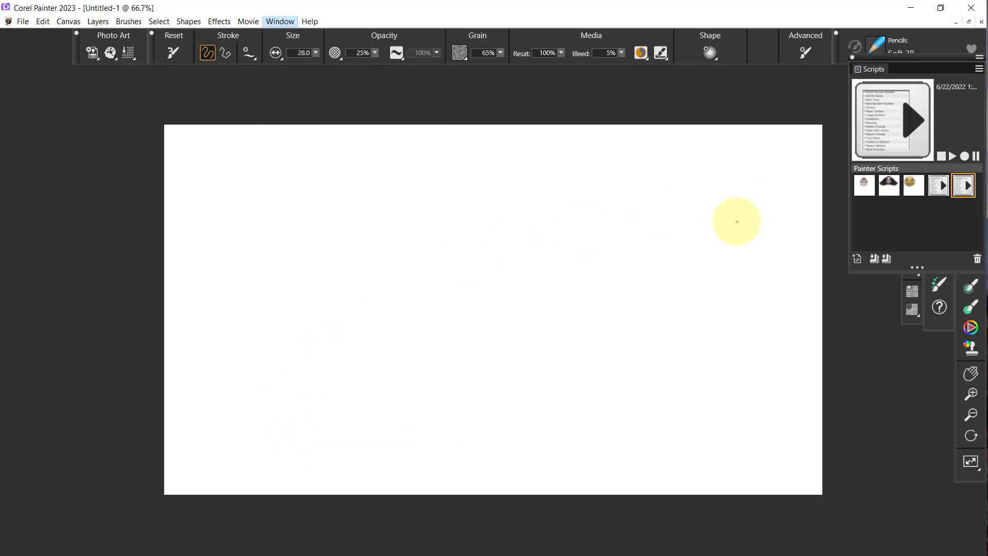
pyautogui.moveTo(898, 57); pyautogui.dragTo(668, 175)
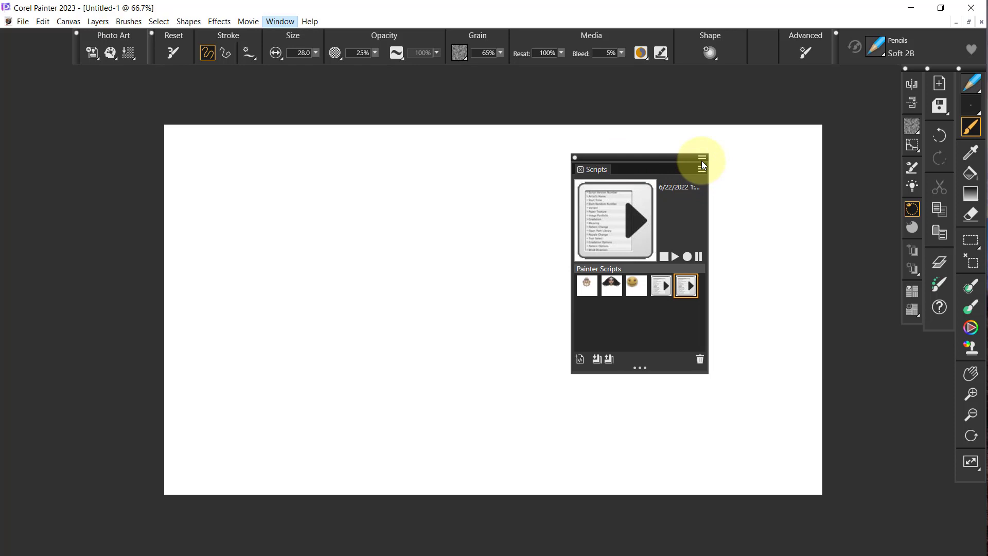
pyautogui.click(702, 161)
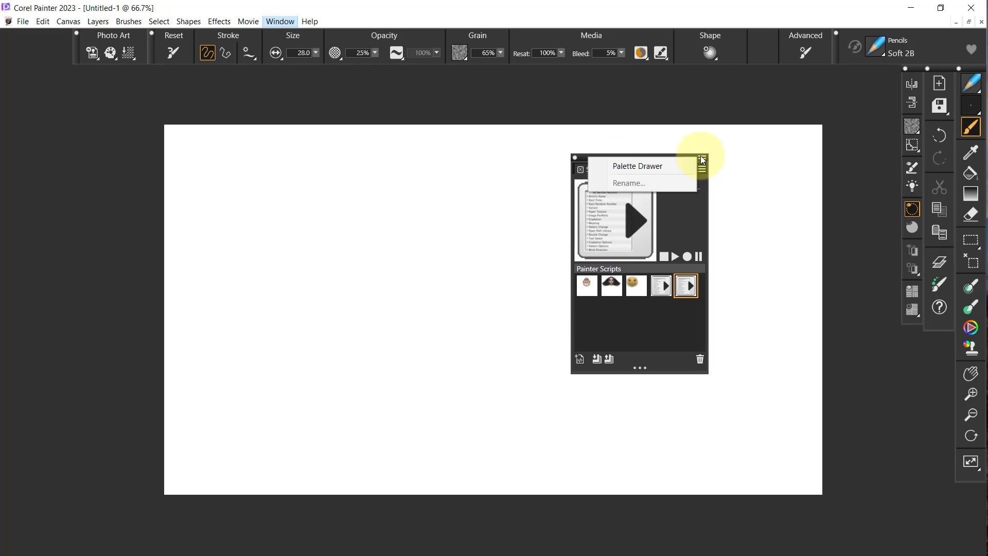
pyautogui.click(645, 165)
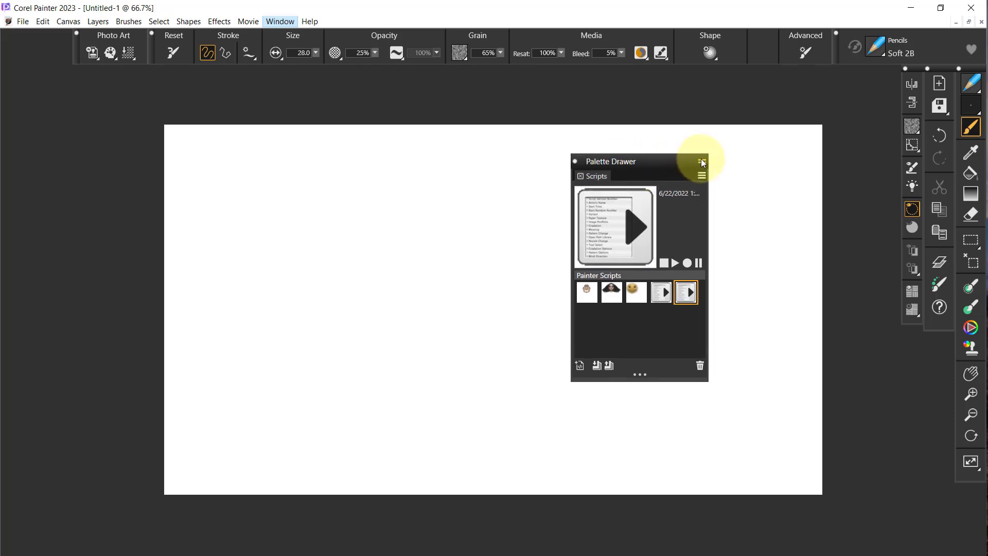
# - Rename the drawer to 'Scripts' and move it beside the toolbox
pyautogui.click(701, 159)
pyautogui.click(640, 185)
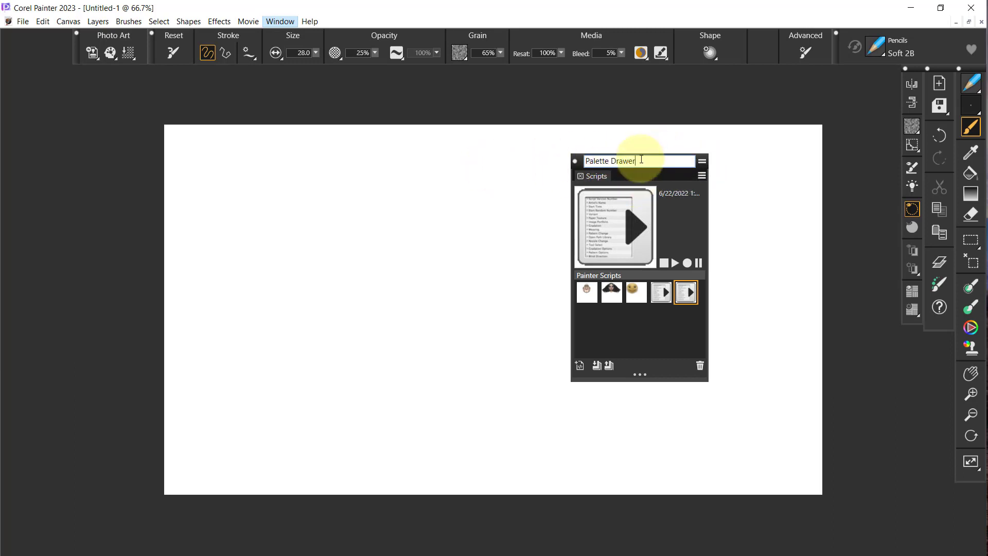
pyautogui.moveTo(655, 162); pyautogui.dragTo(549, 165)
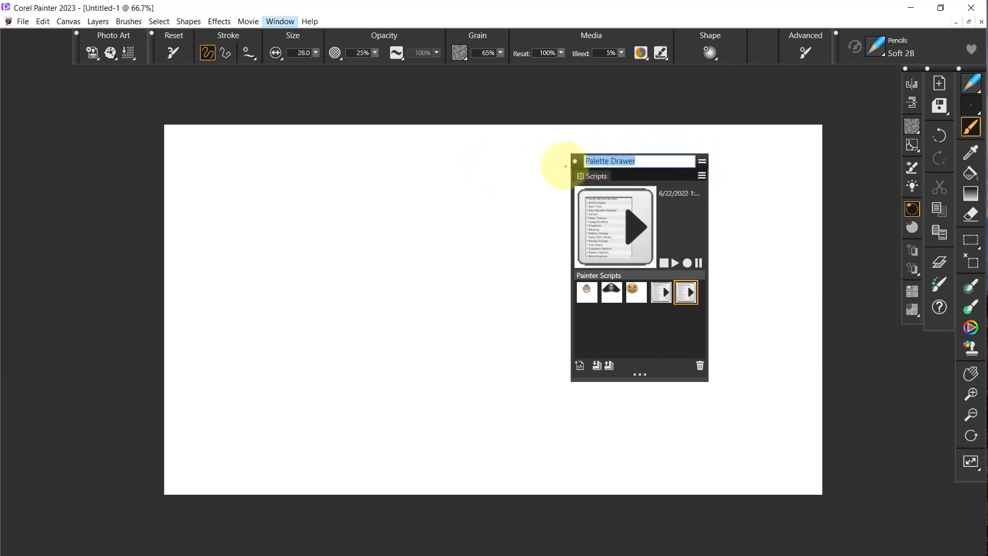
pyautogui.write('Scripts')
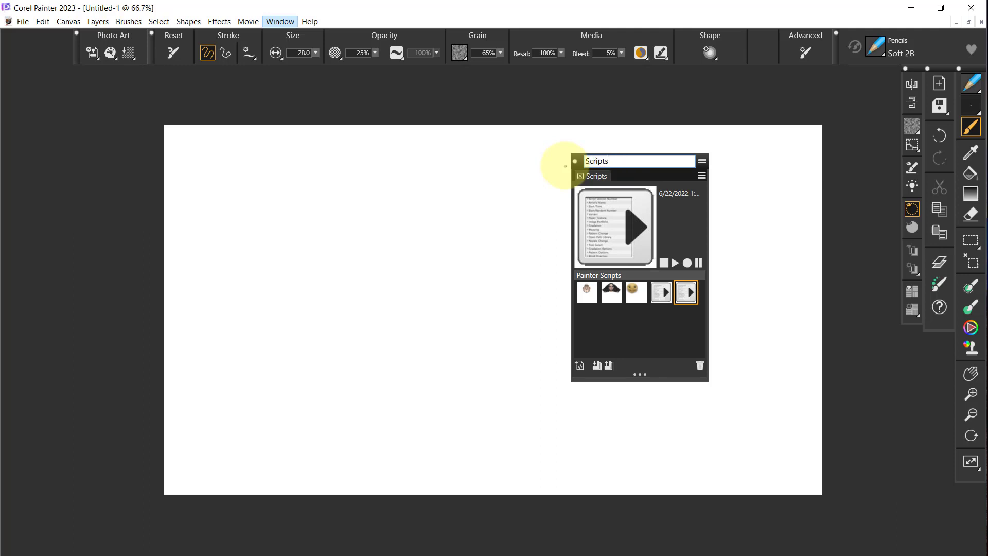
pyautogui.press('Return')
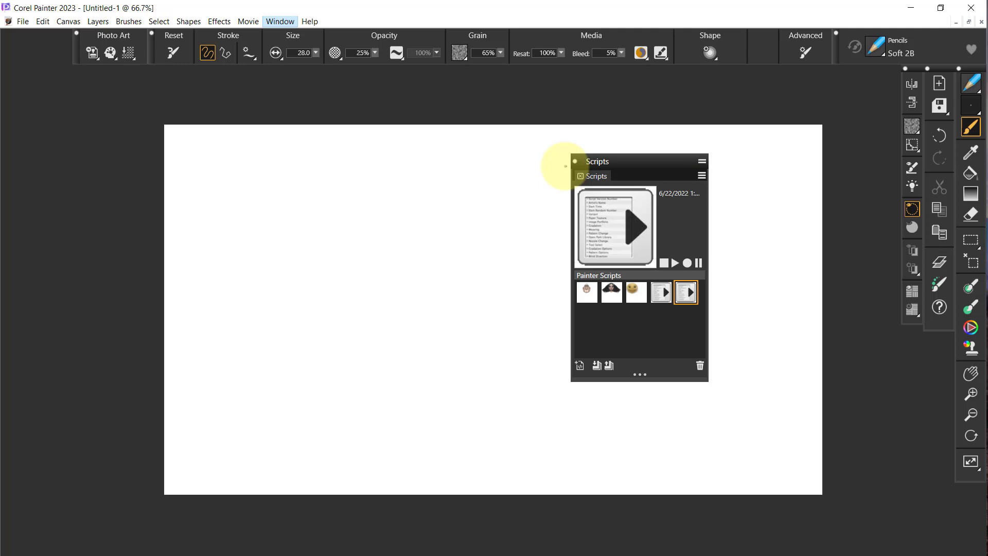
pyautogui.moveTo(652, 162); pyautogui.dragTo(842, 77)
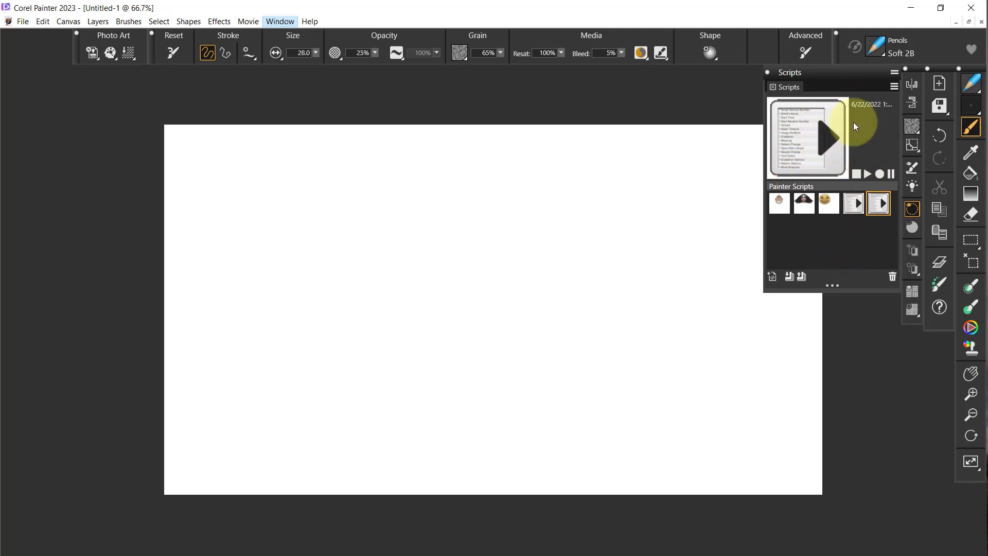
# - Close and reopen the Scripts panel, checking its options menu
pyautogui.click(767, 71)
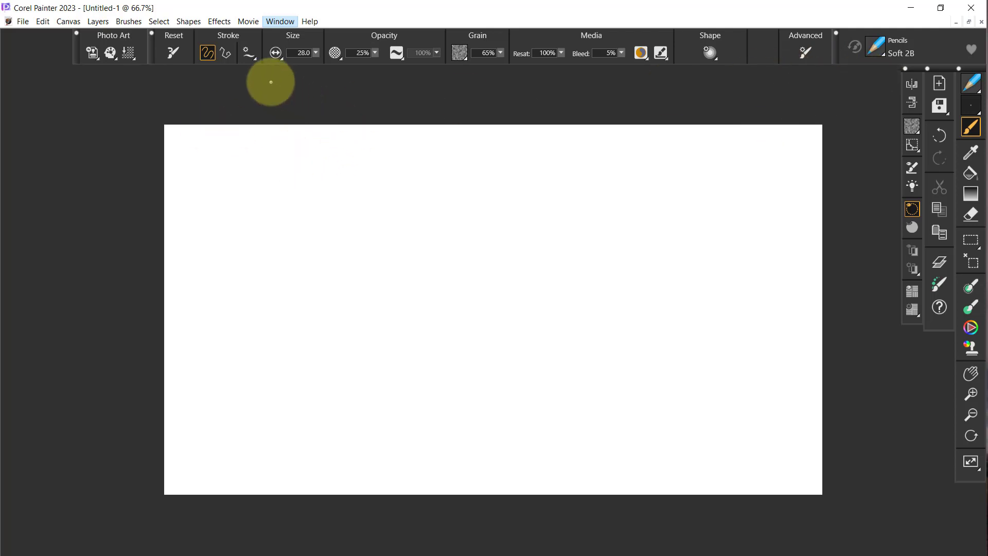
pyautogui.click(276, 21)
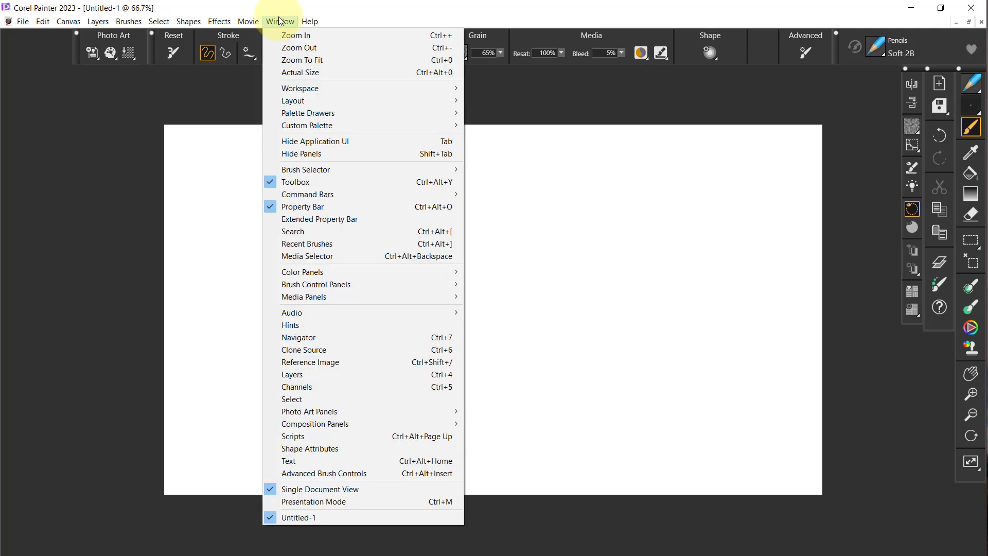
pyautogui.click(295, 436)
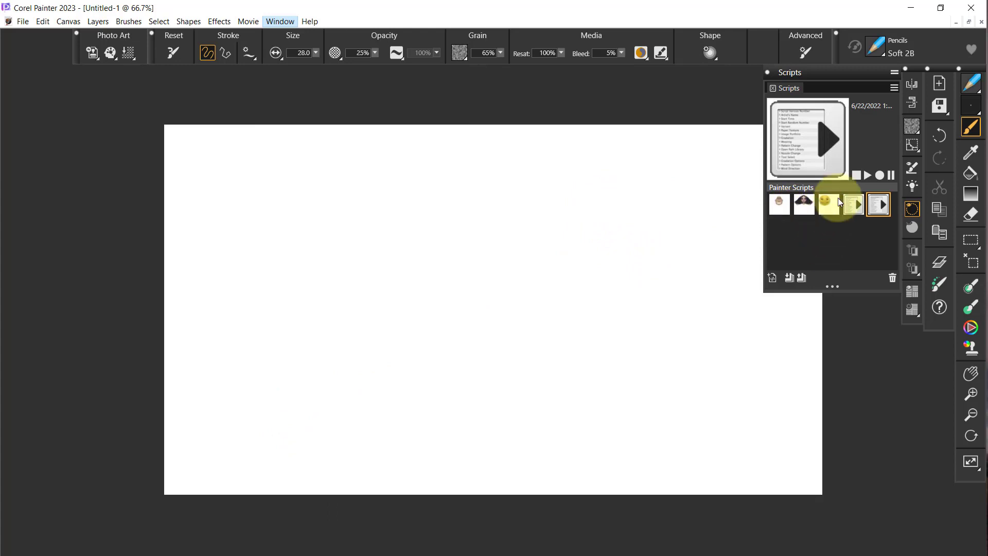
pyautogui.click(895, 88)
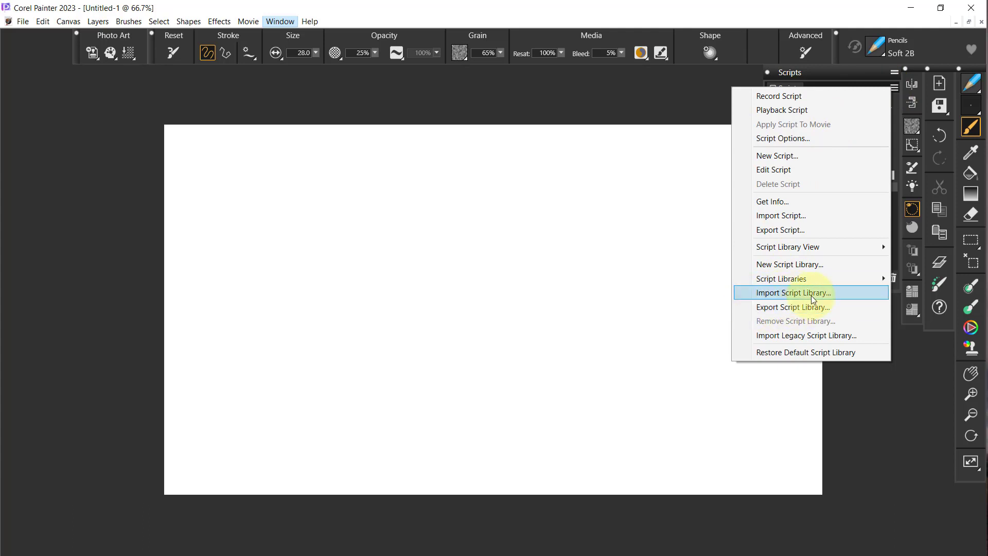
pyautogui.click(929, 374)
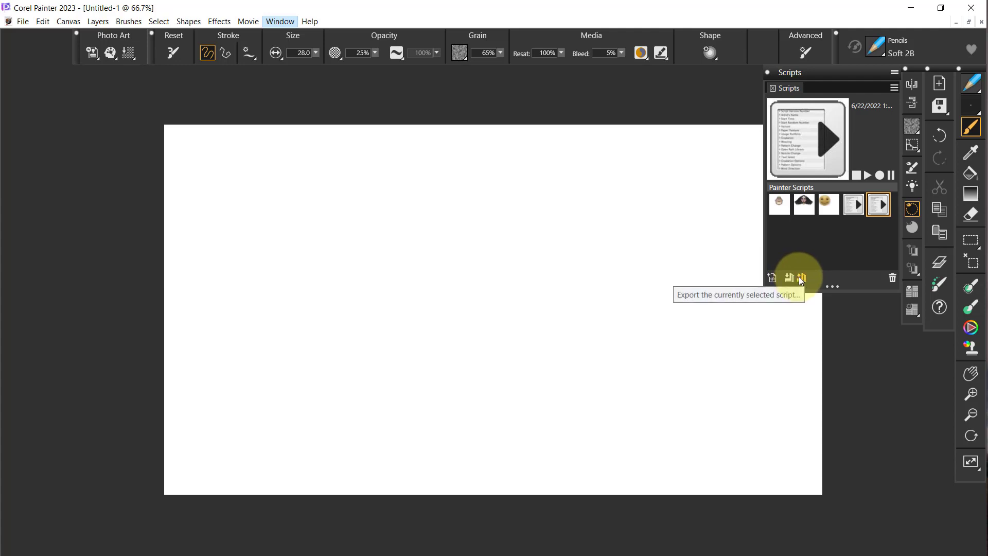
# - Import Paper Scripts.scriptlibrary from the Scripts > From 2022 folder
pyautogui.click(893, 87)
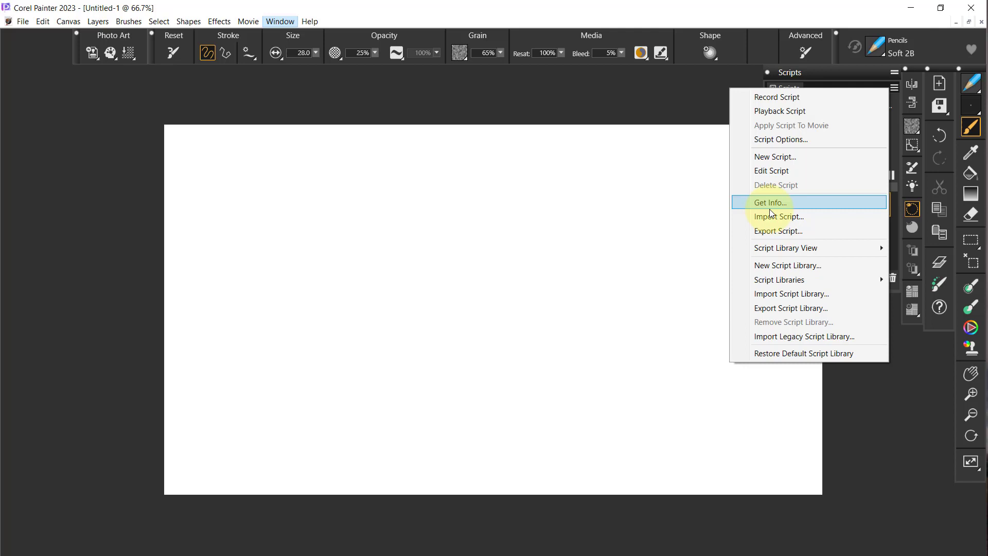
pyautogui.click(788, 291)
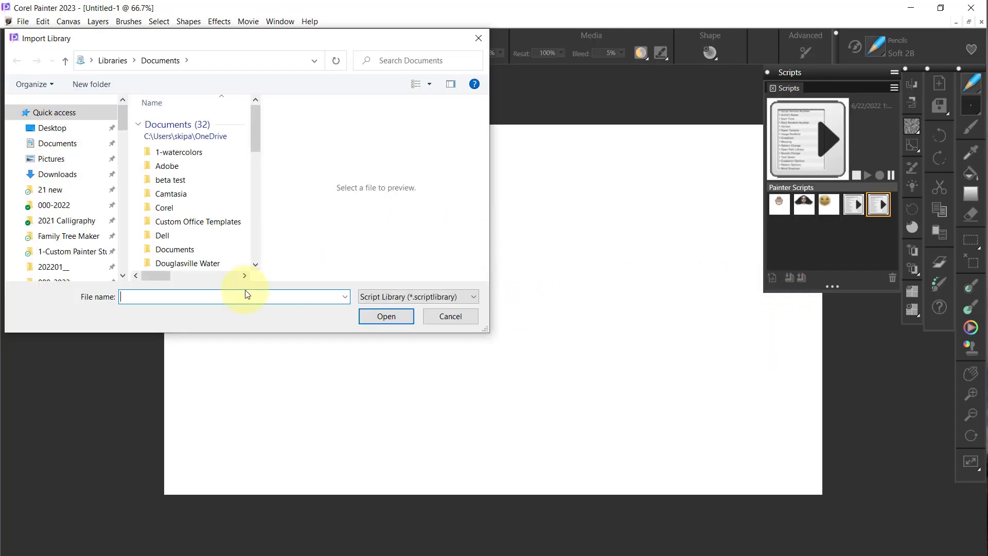
pyautogui.moveTo(121, 124); pyautogui.dragTo(126, 132)
pyautogui.click(85, 181)
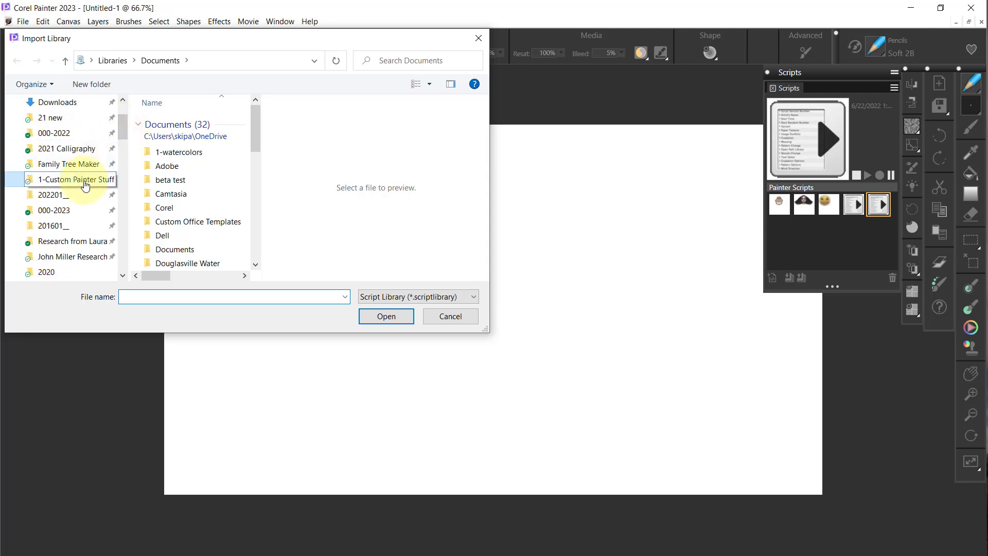
pyautogui.moveTo(252, 127); pyautogui.dragTo(254, 227)
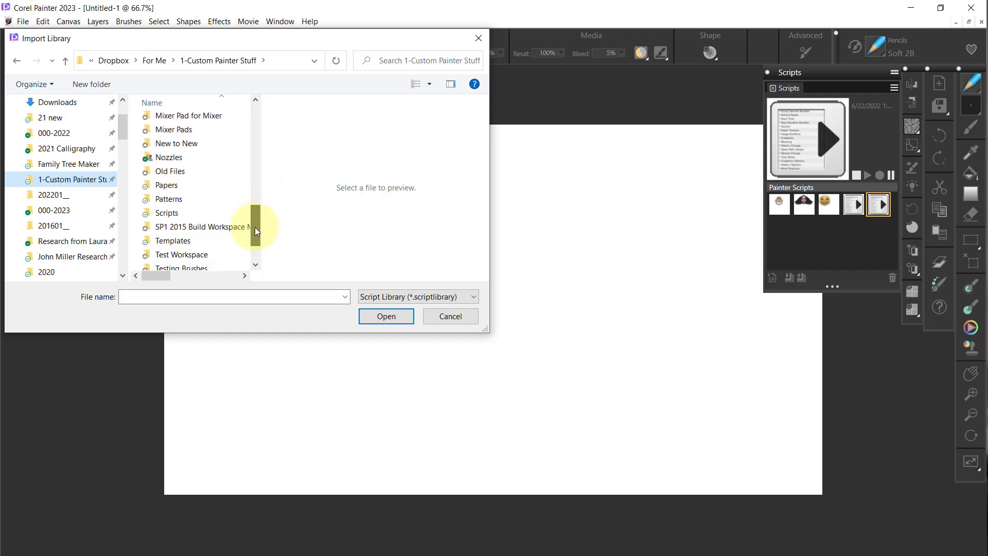
pyautogui.click(154, 209)
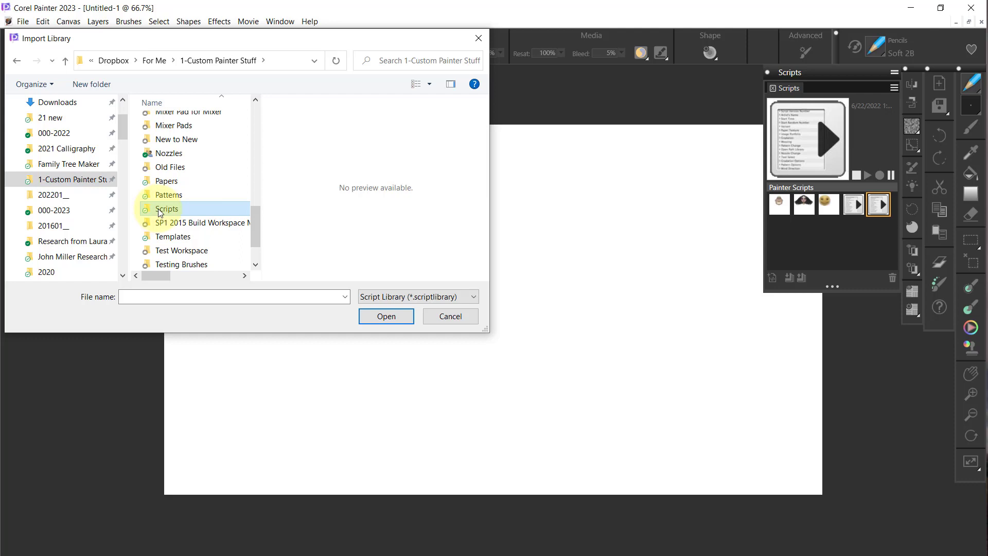
pyautogui.doubleClick(160, 210)
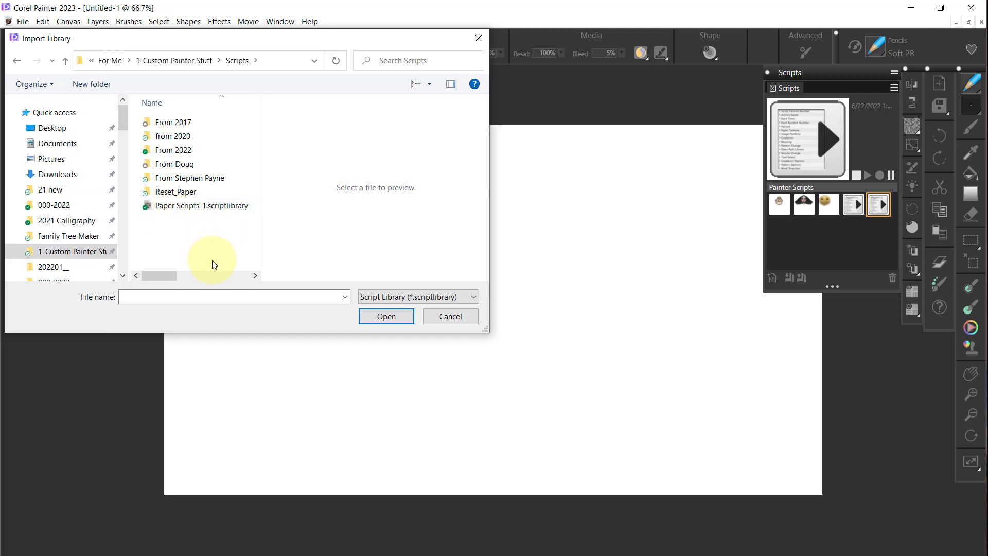
pyautogui.click(186, 151)
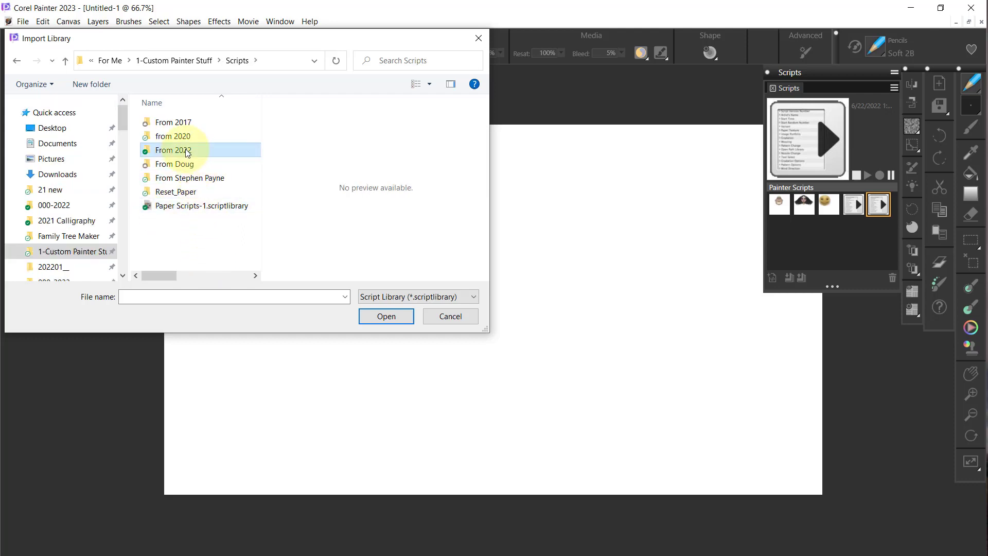
pyautogui.doubleClick(185, 152)
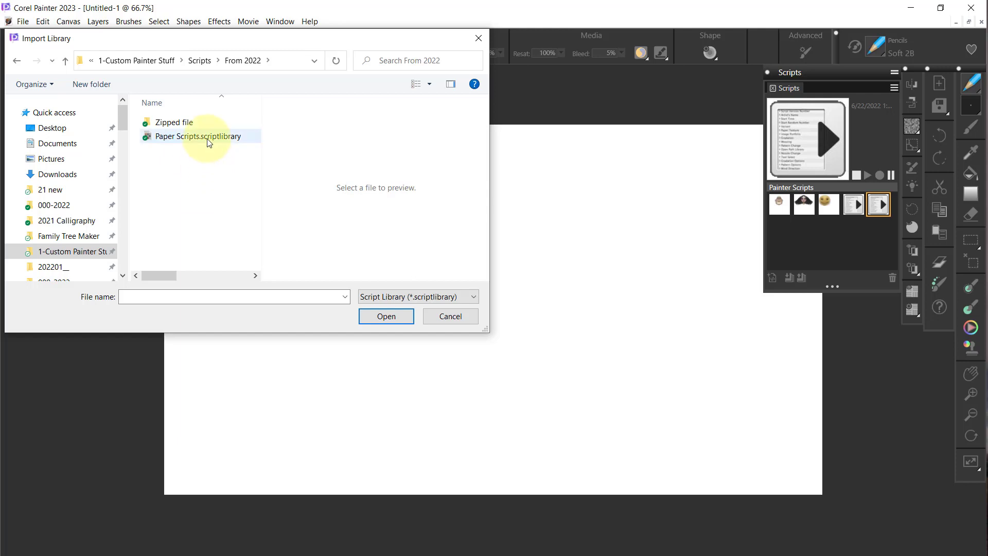
pyautogui.click(207, 140)
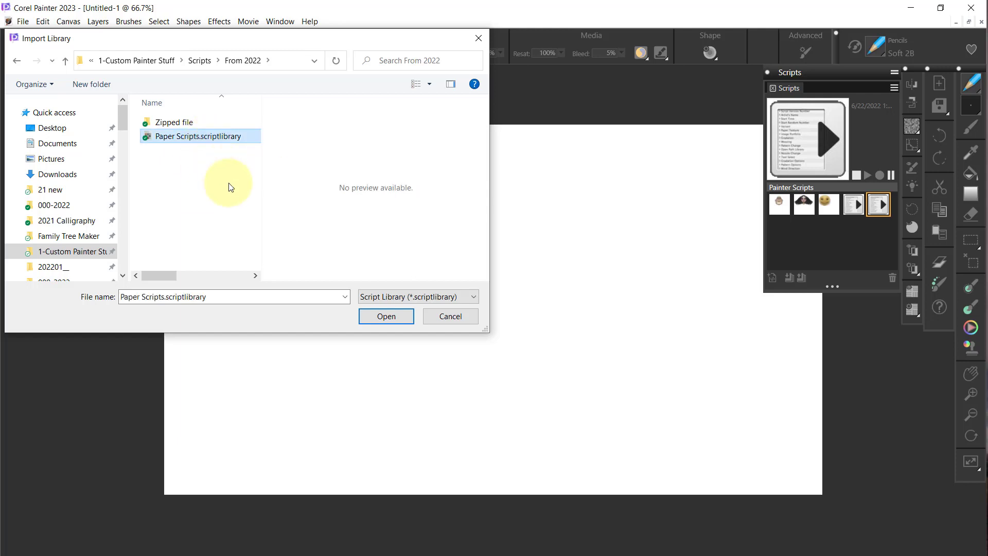
pyautogui.click(385, 320)
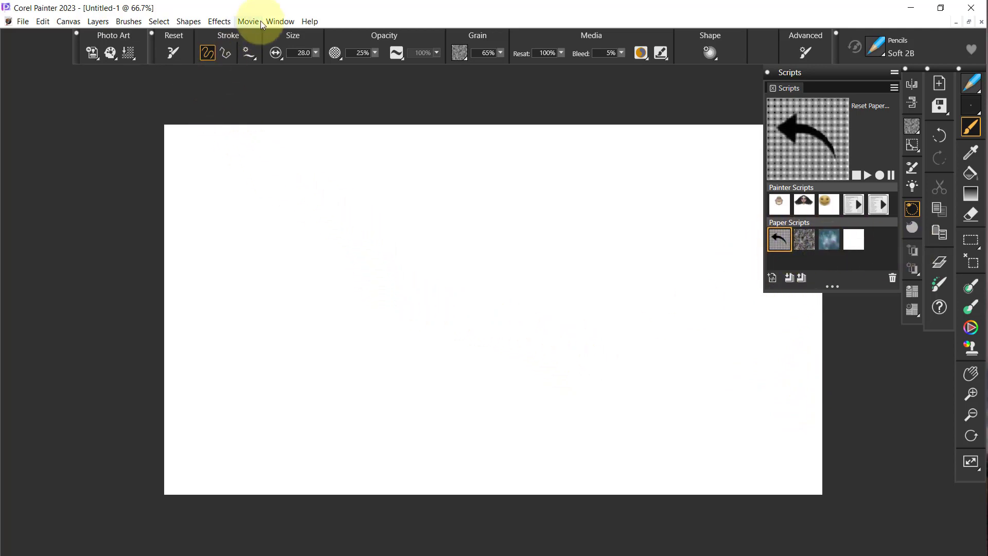
# - Import Toolbar.PAL from Custom Palettes via the Custom Palette Organizer, then close the organizer
pyautogui.click(285, 25)
pyautogui.moveTo(307, 125)
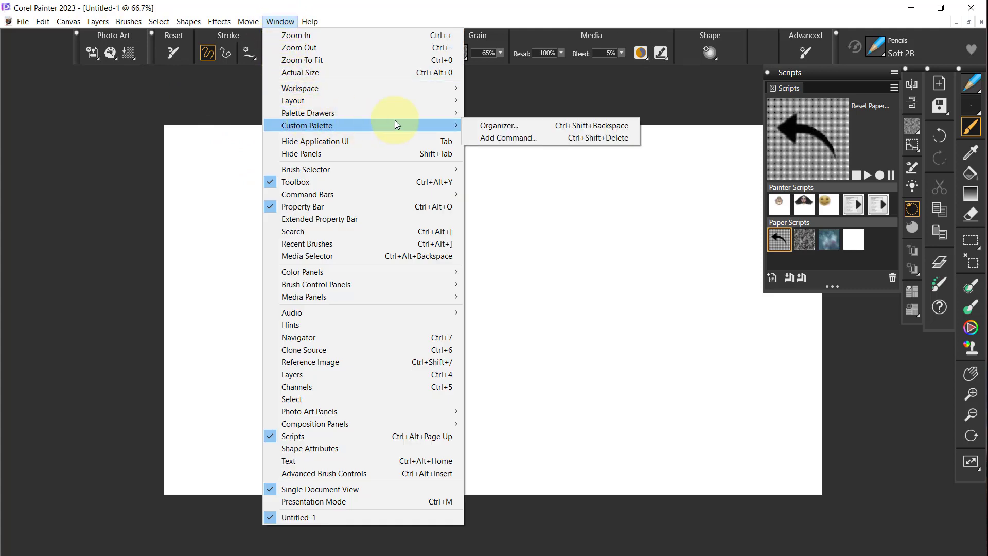
pyautogui.click(507, 124)
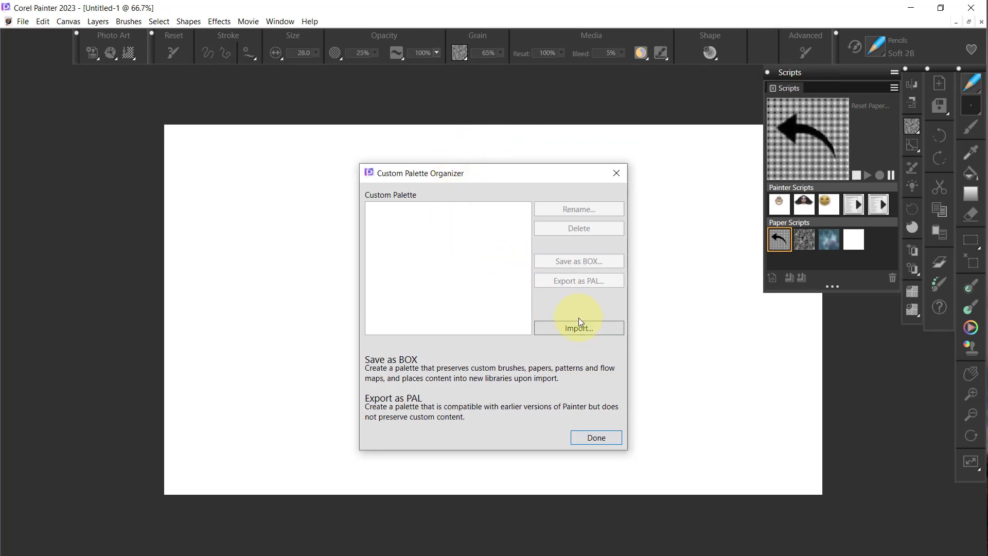
pyautogui.click(578, 330)
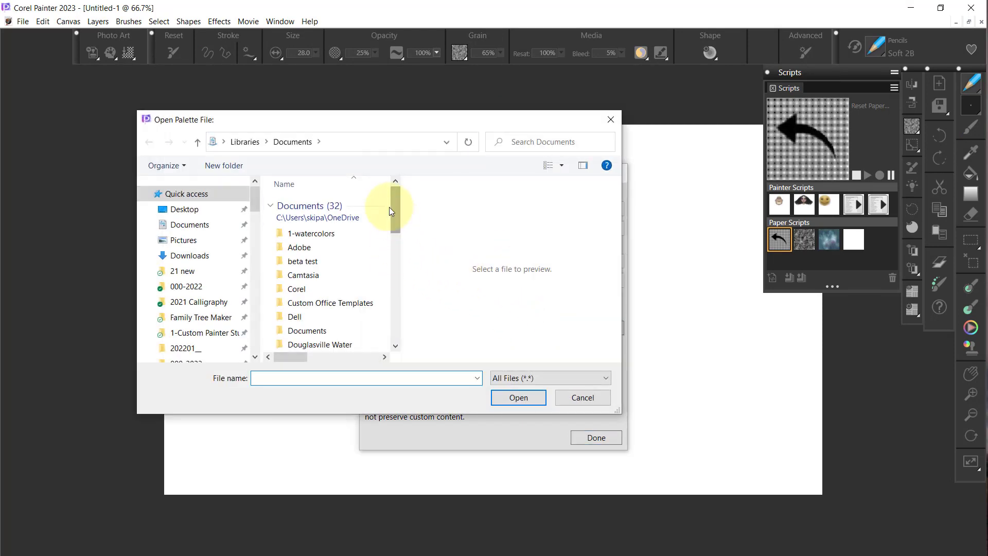
pyautogui.moveTo(390, 205)
pyautogui.mouseDown()
pyautogui.moveTo(393, 229)
pyautogui.moveTo(396, 200)
pyautogui.mouseUp()
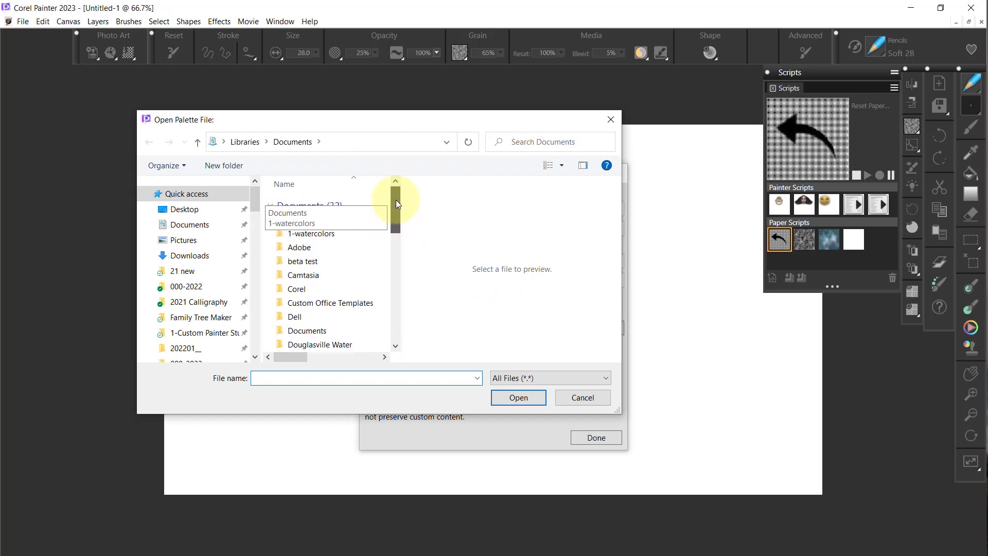
pyautogui.click(215, 337)
pyautogui.moveTo(399, 202); pyautogui.dragTo(397, 249)
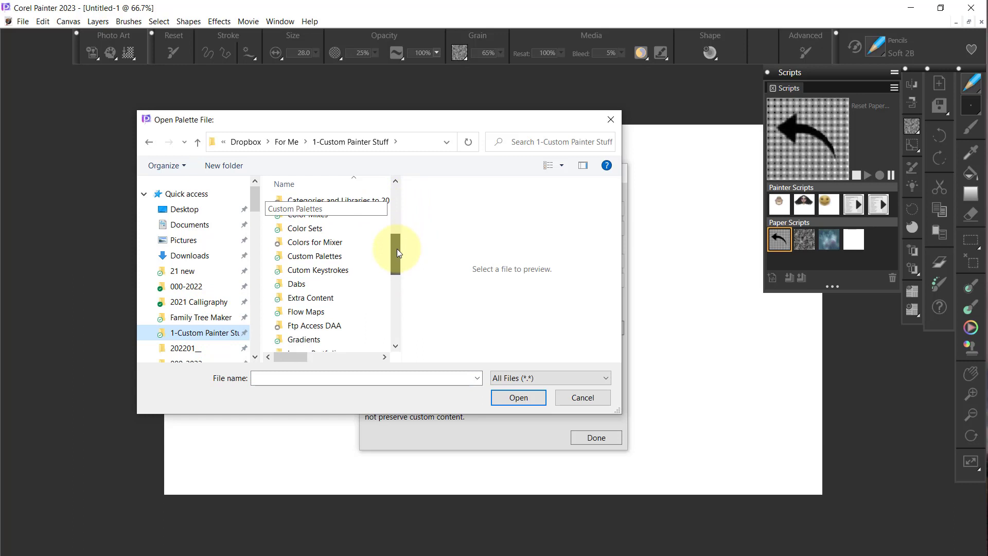
pyautogui.doubleClick(328, 257)
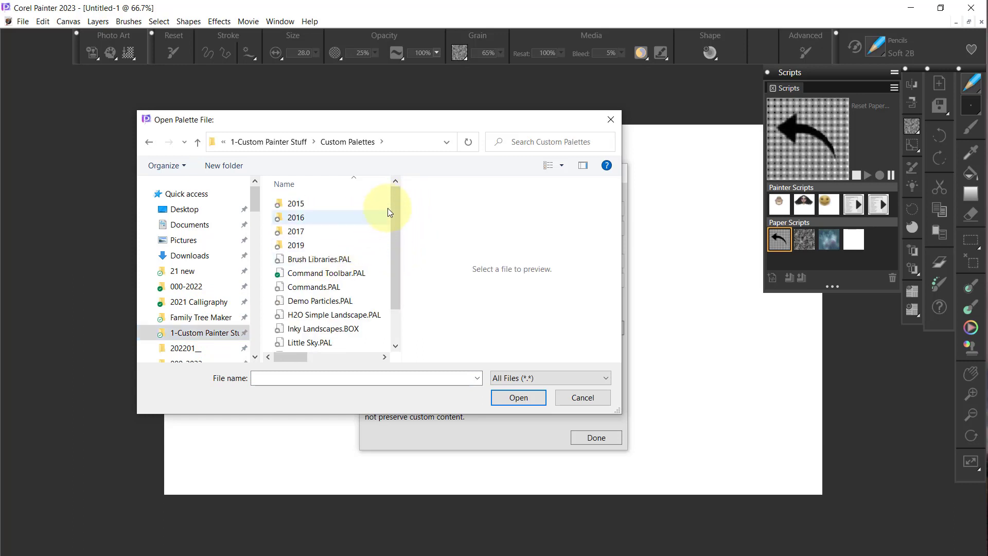
pyautogui.moveTo(393, 203); pyautogui.dragTo(391, 277)
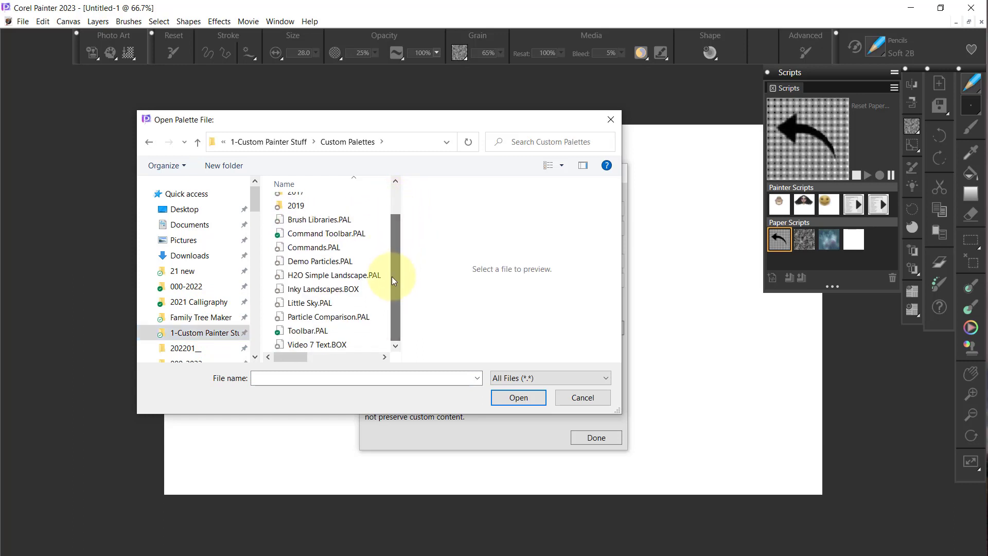
pyautogui.click(304, 333)
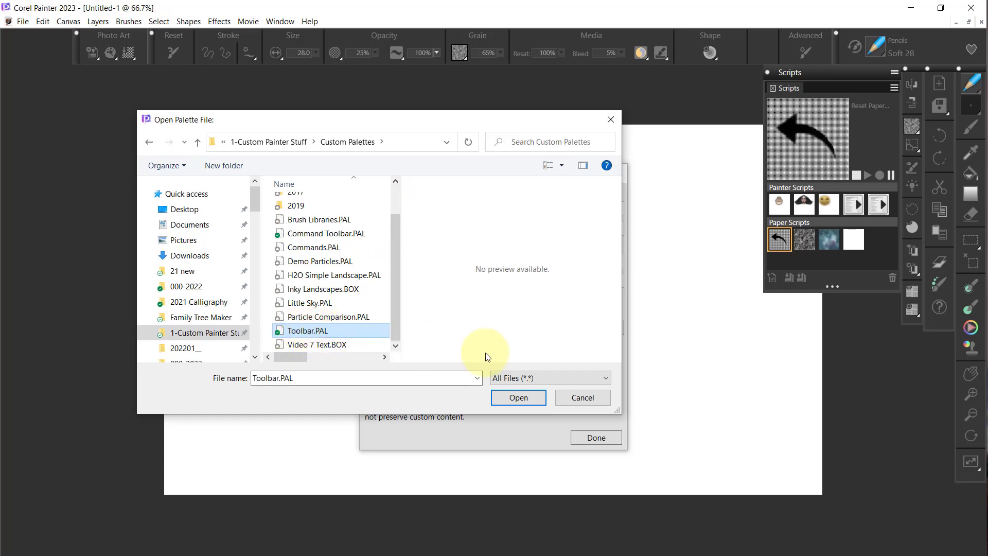
pyautogui.click(515, 400)
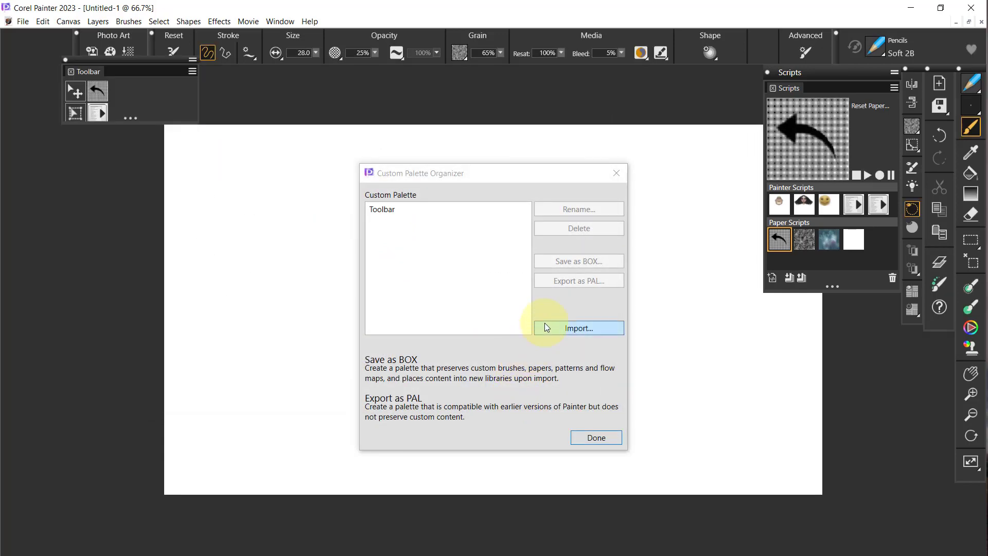
pyautogui.click(596, 438)
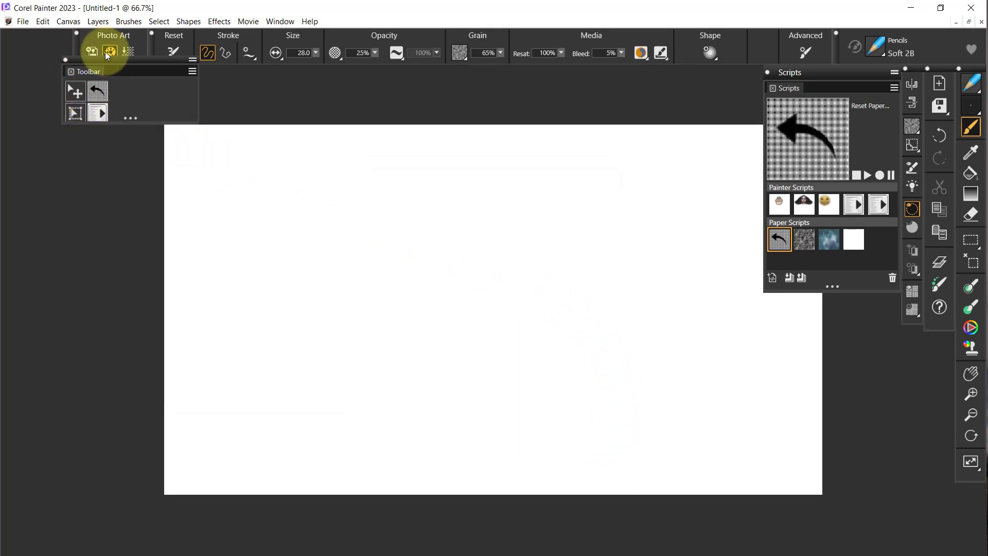
# - Move the Toolbar palette onto the canvas, lengthen it, and narrow it to two columns
pyautogui.moveTo(109, 58); pyautogui.dragTo(424, 223)
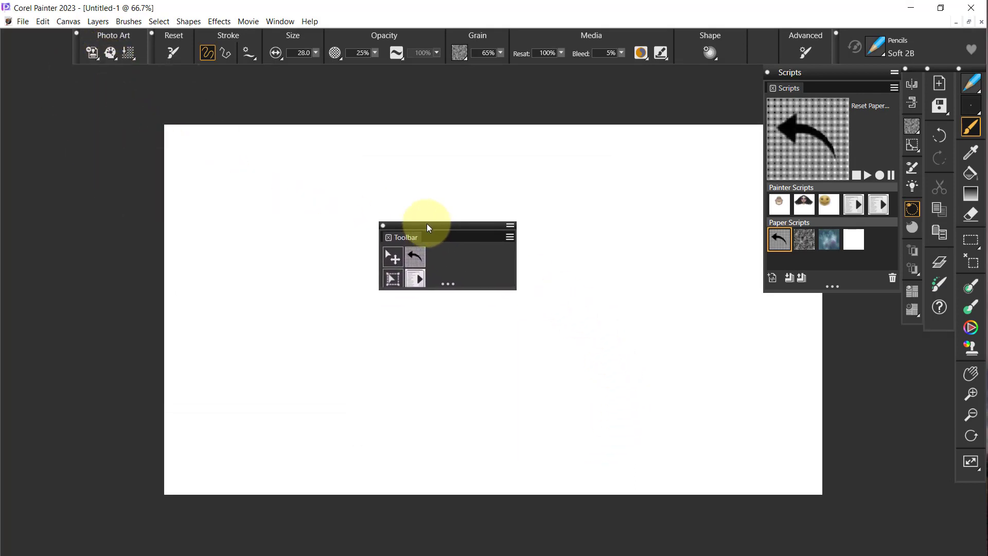
pyautogui.moveTo(456, 291); pyautogui.dragTo(450, 420)
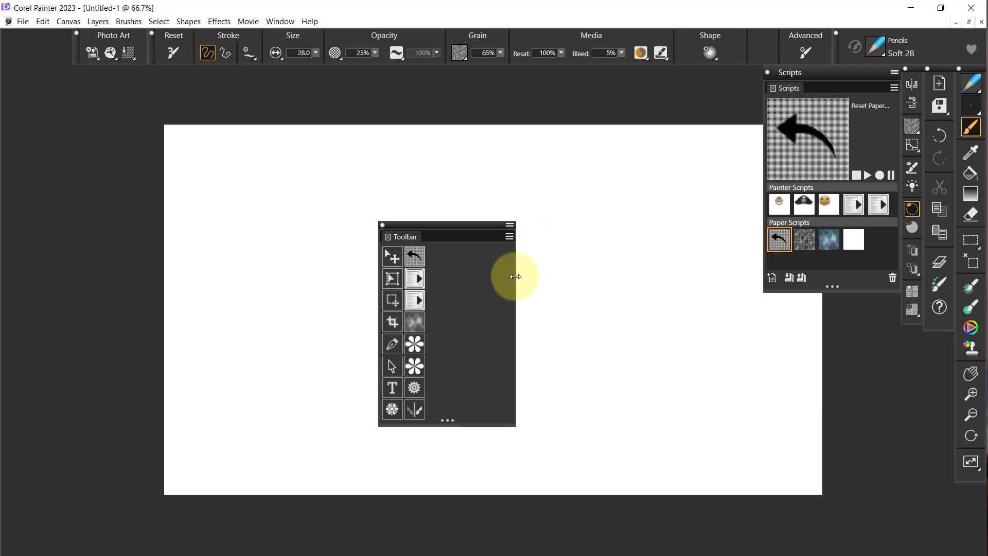
pyautogui.moveTo(514, 276); pyautogui.dragTo(430, 275)
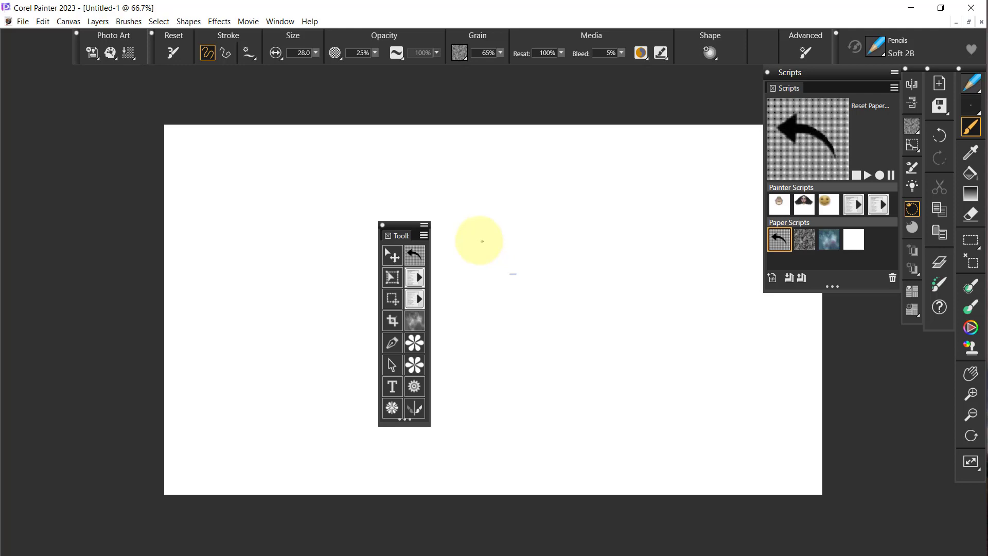
# - Make the Toolbar palette a drawer named 'ToolBar' and dock it with the right-side panels
pyautogui.click(424, 228)
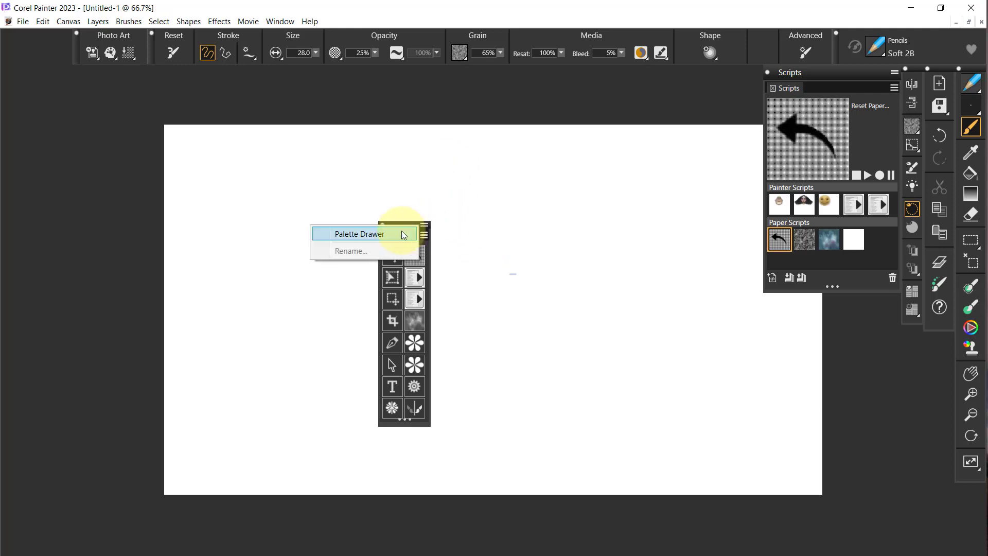
pyautogui.click(402, 233)
pyautogui.click(424, 233)
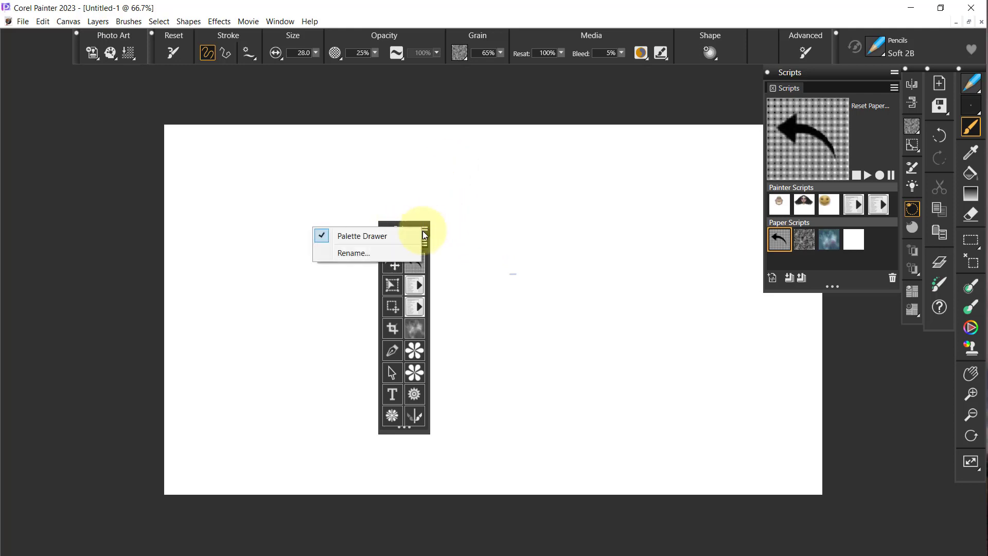
pyautogui.click(362, 253)
pyautogui.write('ToolBar')
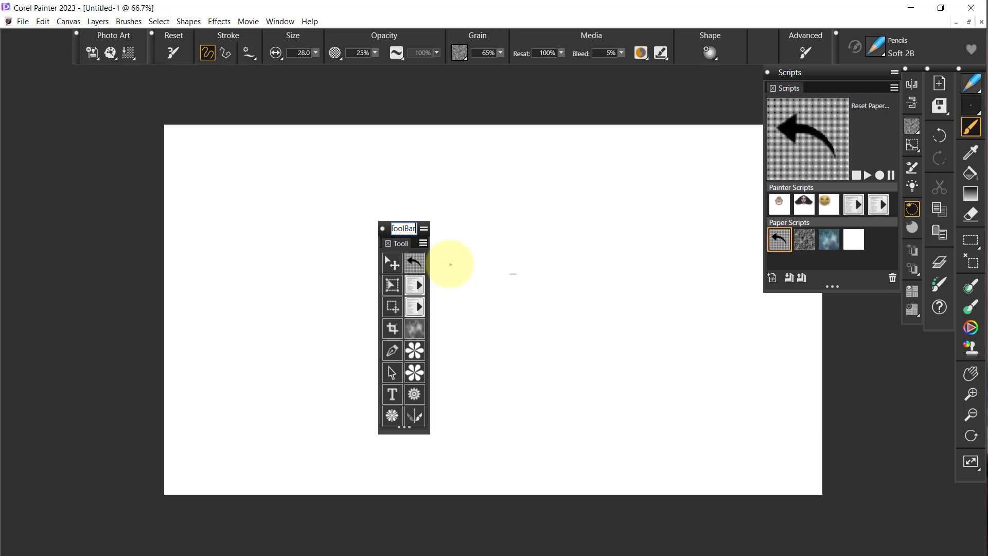
pyautogui.press('Return')
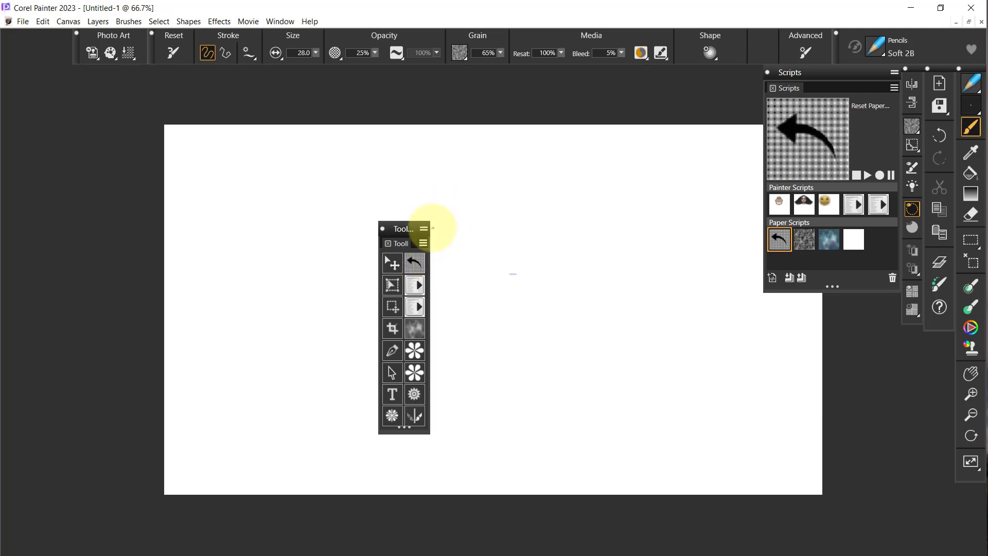
pyautogui.moveTo(426, 229)
pyautogui.mouseDown()
pyautogui.moveTo(553, 291)
pyautogui.moveTo(937, 343)
pyautogui.mouseUp()
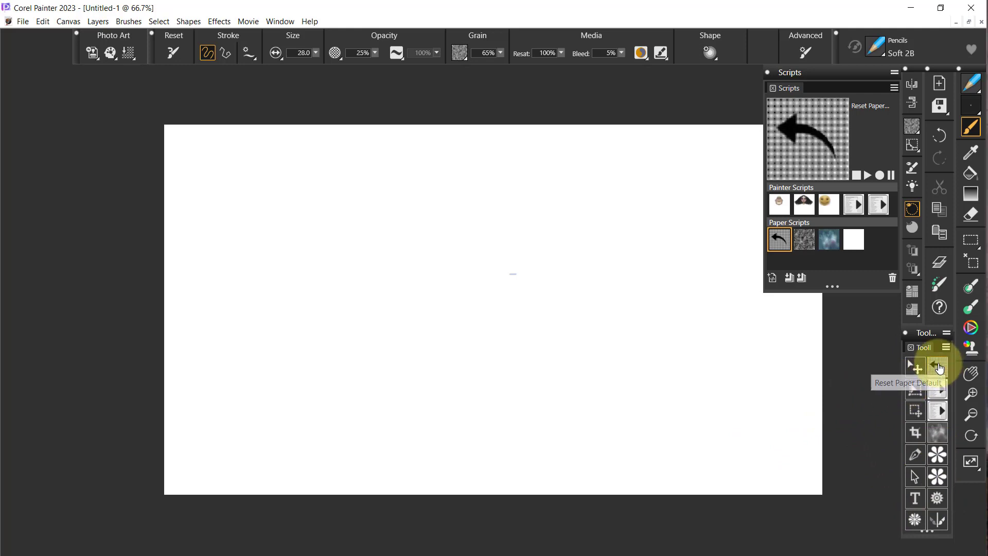
# - Remove the three flyout icons from the Toolbar drawer's second column
pyautogui.click(939, 374)
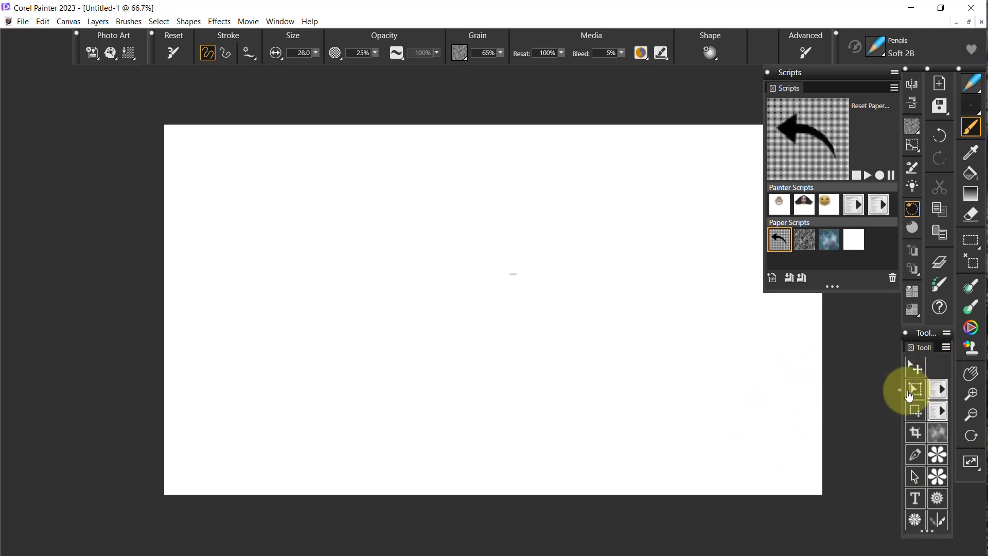
pyautogui.click(937, 389)
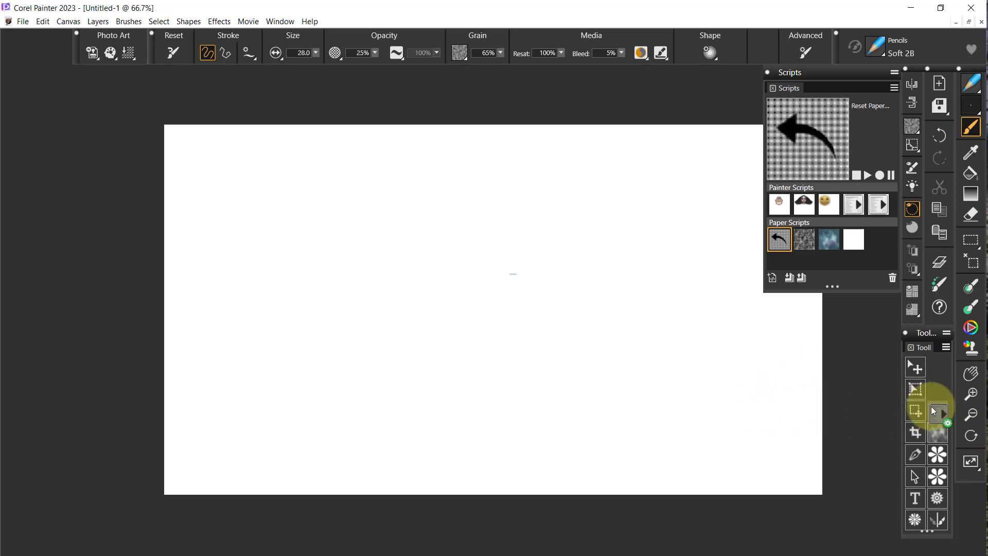
pyautogui.click(915, 434)
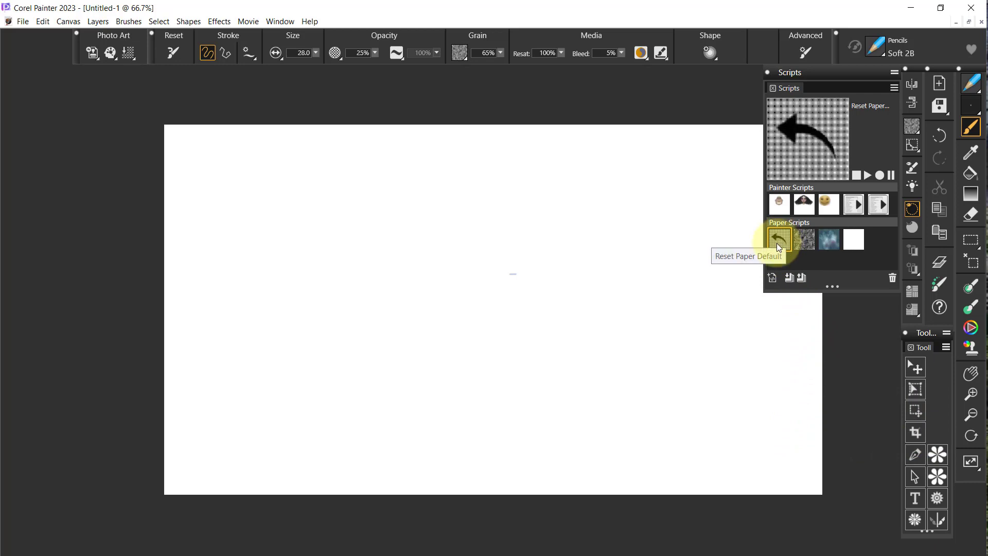
# - Fill the drawer slots with the Reset Paper Default, Show Paper, white paper and blue paper scripts
pyautogui.moveTo(779, 240); pyautogui.dragTo(817, 312)
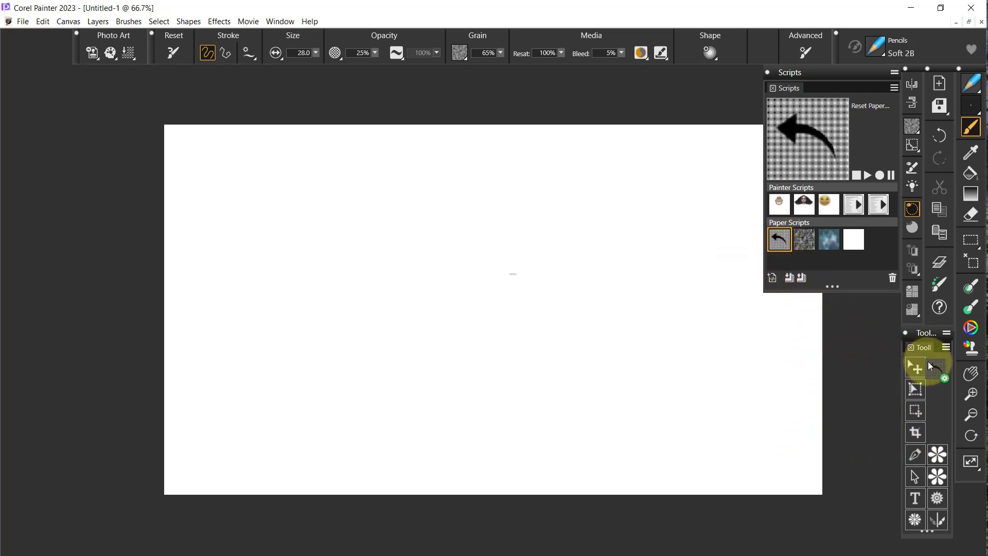
pyautogui.moveTo(930, 358); pyautogui.dragTo(926, 361)
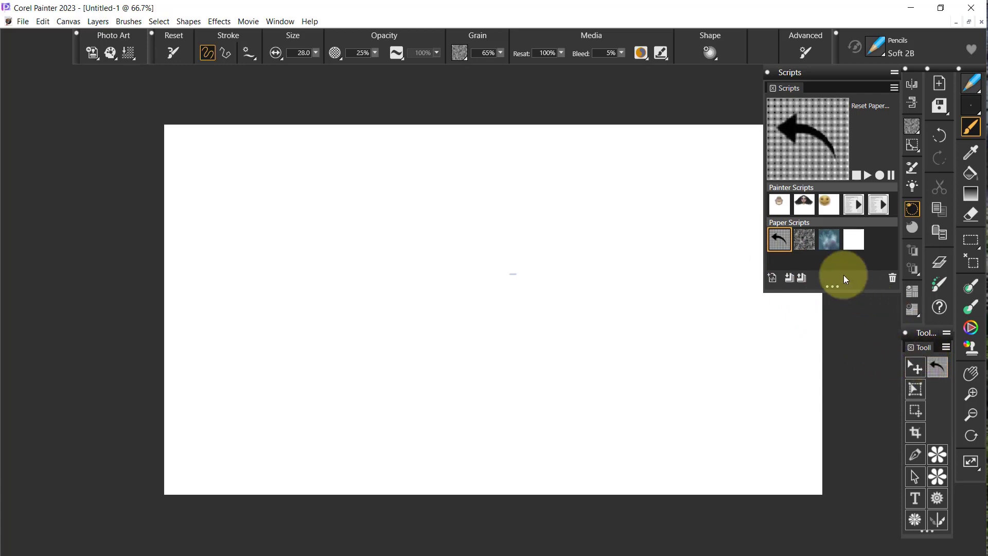
pyautogui.click(805, 240)
pyautogui.moveTo(806, 240)
pyautogui.mouseDown()
pyautogui.moveTo(907, 379)
pyautogui.moveTo(929, 383)
pyautogui.mouseUp()
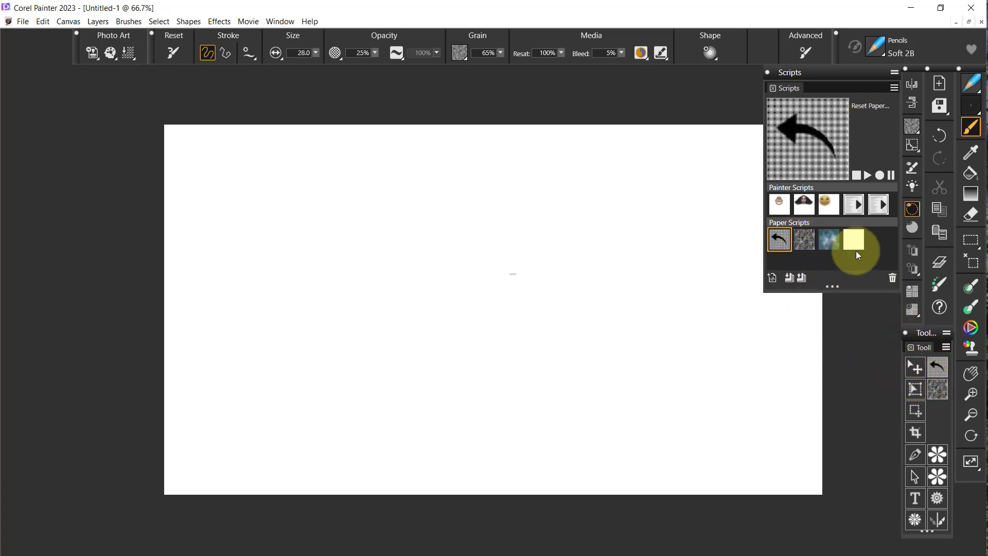
pyautogui.moveTo(854, 242); pyautogui.dragTo(929, 411)
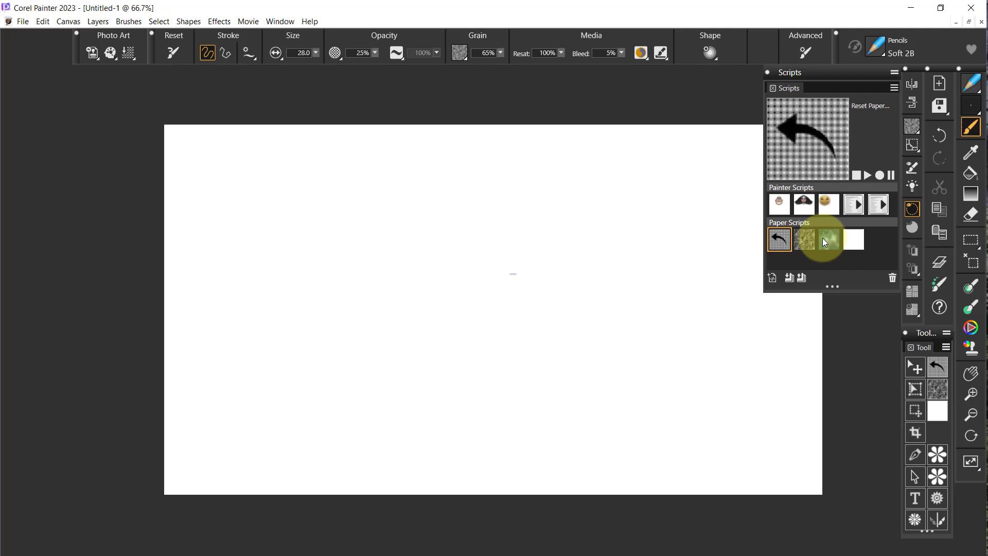
pyautogui.moveTo(823, 238); pyautogui.dragTo(833, 259)
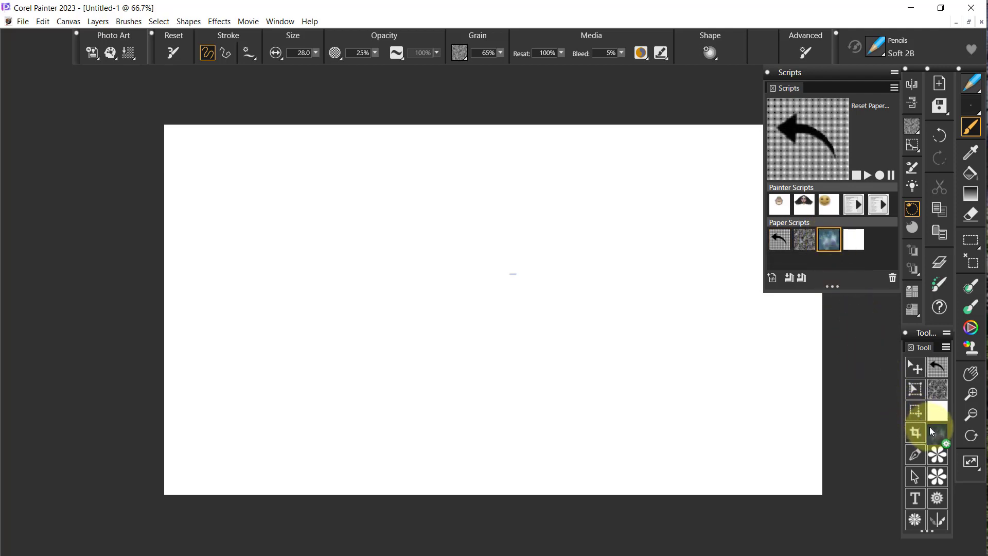
pyautogui.moveTo(925, 424); pyautogui.dragTo(928, 427)
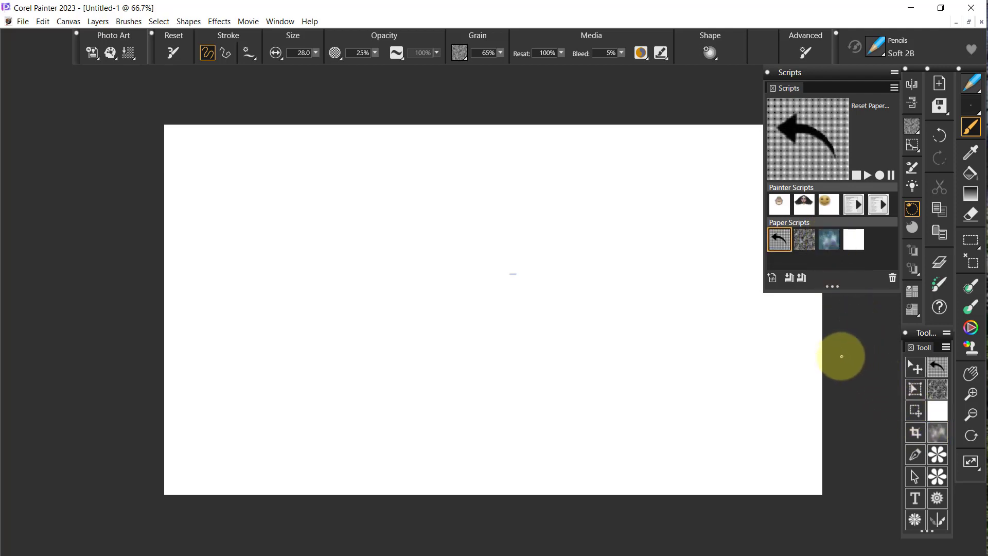
# - Close the Scripts palette and raise the paper's scale, contrast and brightness in the Grain flyout
pyautogui.click(767, 72)
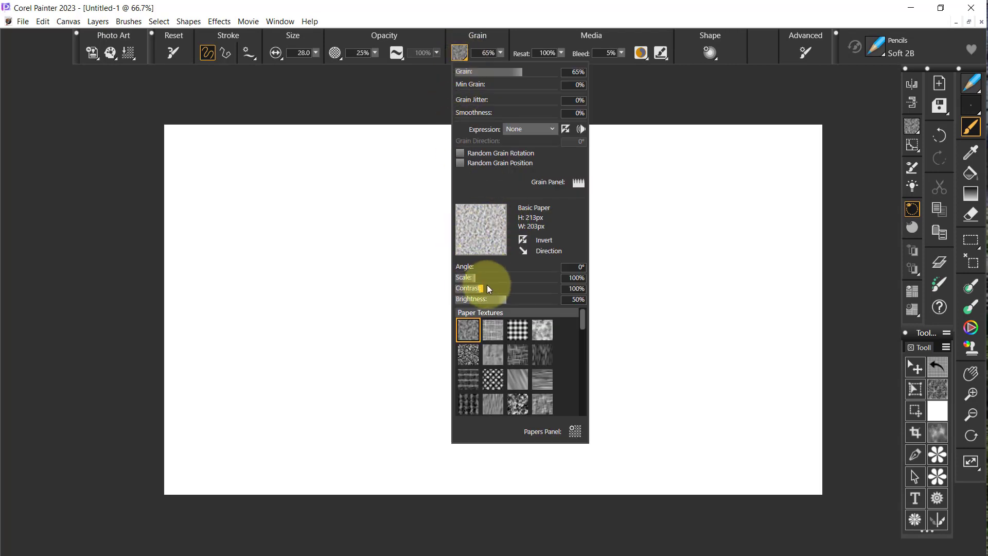
pyautogui.click(523, 277)
pyautogui.click(518, 288)
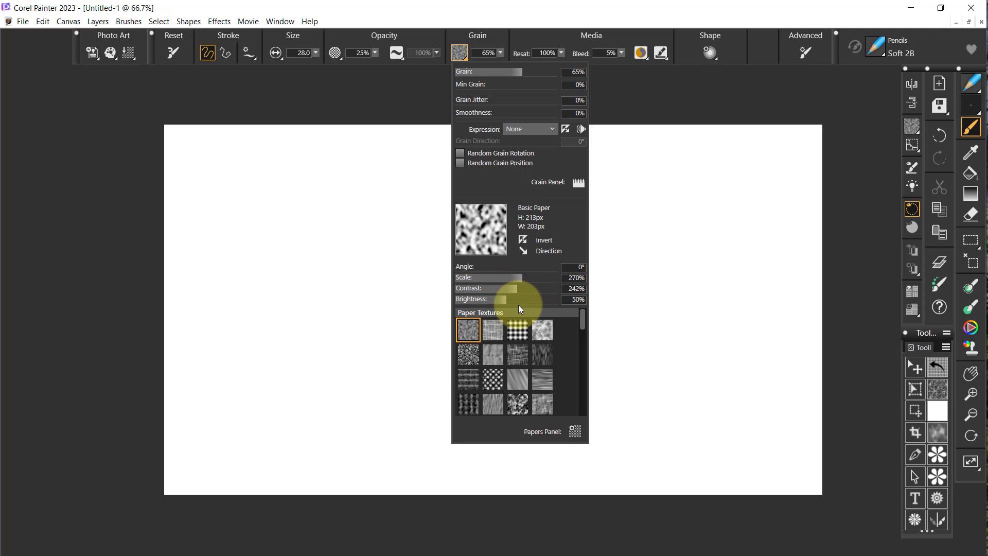
pyautogui.click(538, 300)
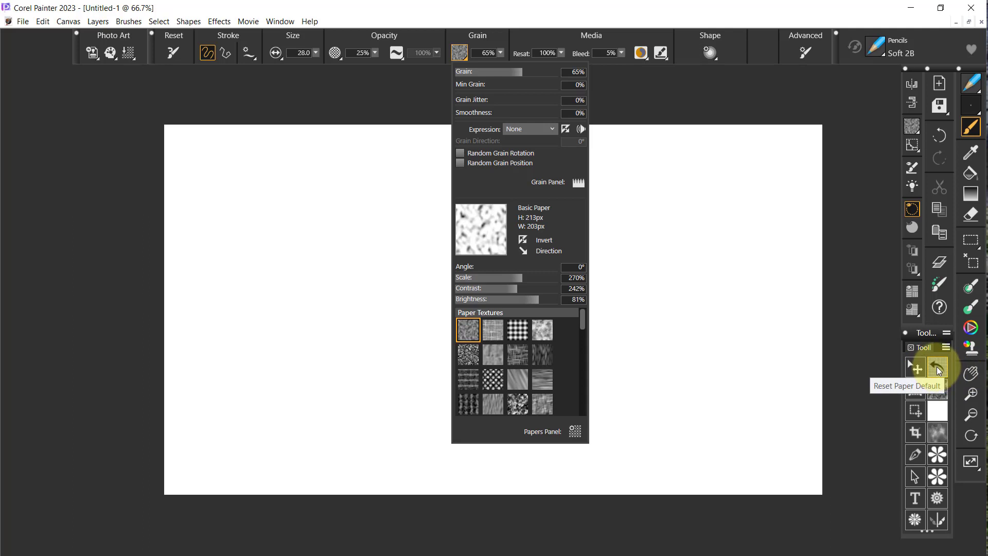
# - Run Reset Paper Default and confirm the grain settings returned to 100%, 100% and 50%
pyautogui.click(937, 367)
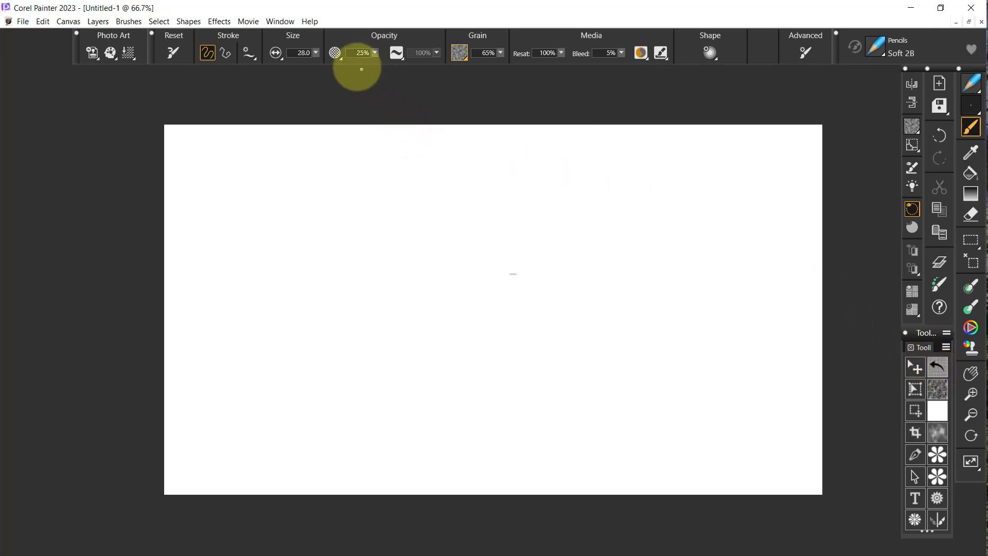
pyautogui.click(461, 59)
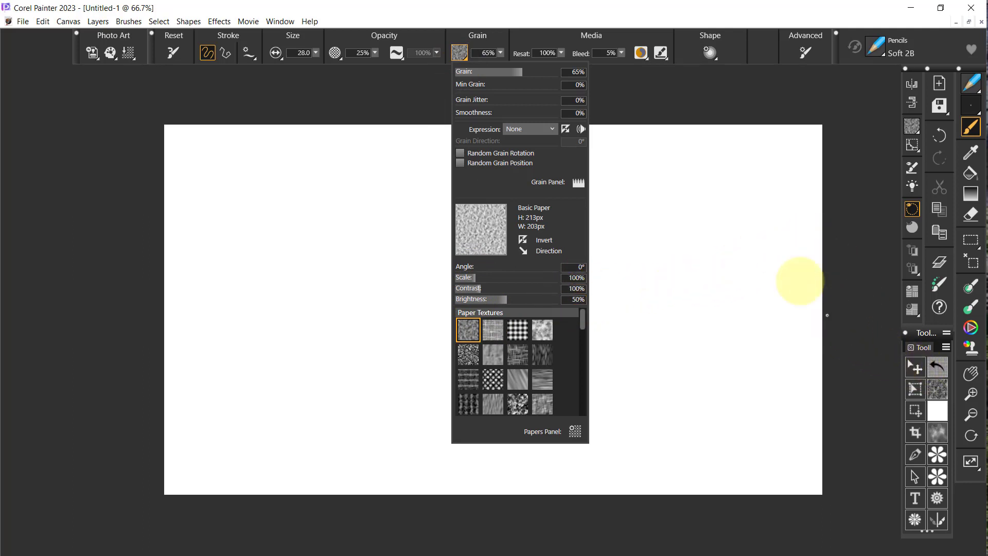
pyautogui.click(725, 103)
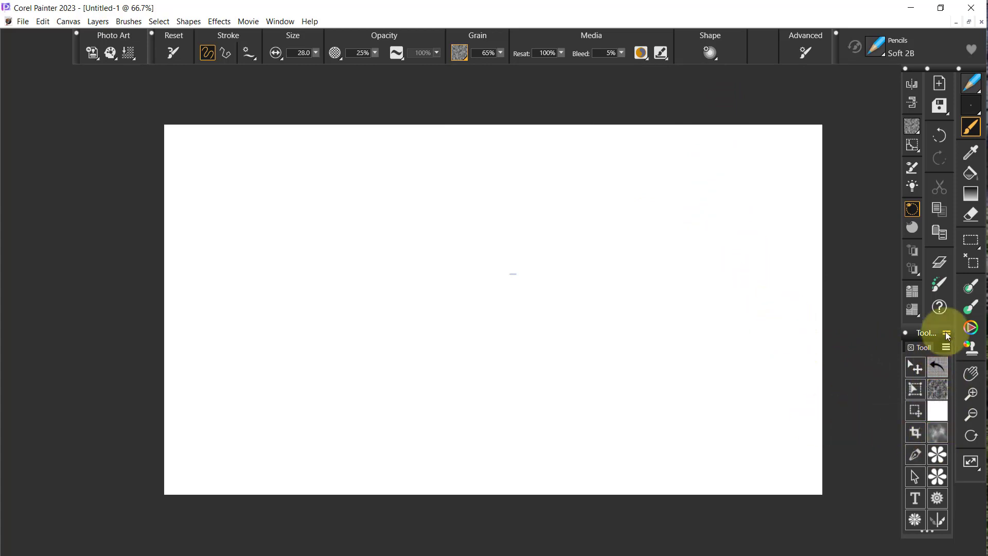
# - Dock the Layers panel beside the drawer and delete Layer 1
pyautogui.click(938, 265)
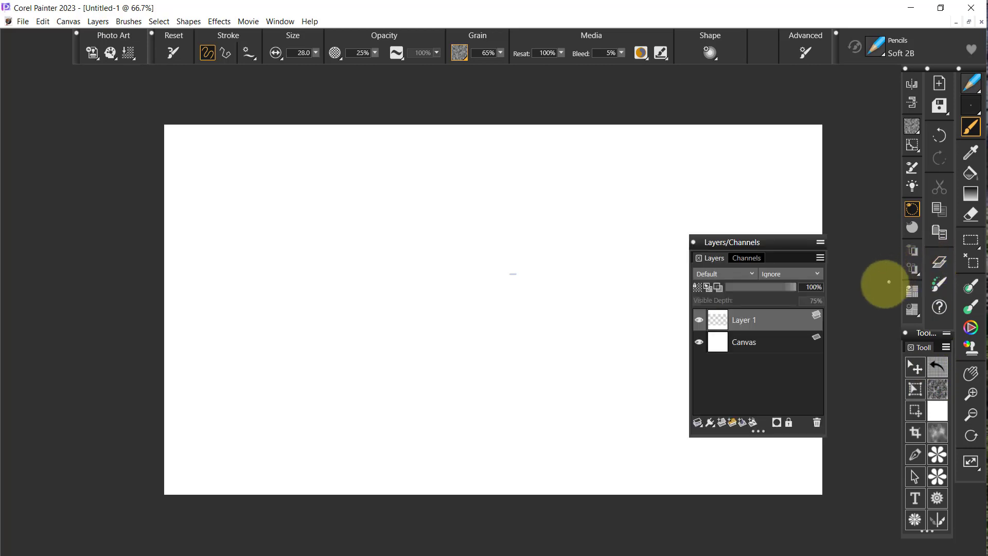
pyautogui.moveTo(767, 243); pyautogui.dragTo(840, 245)
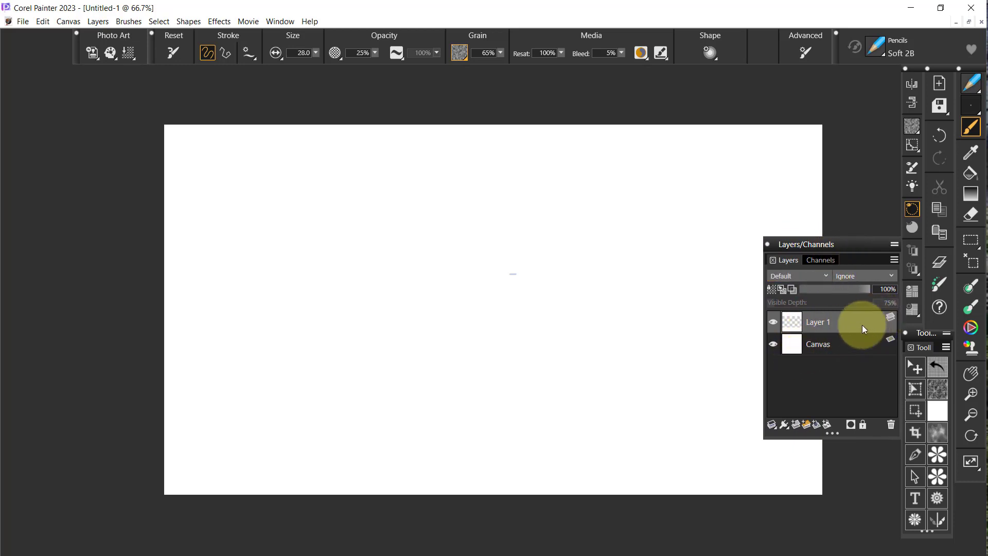
pyautogui.click(891, 425)
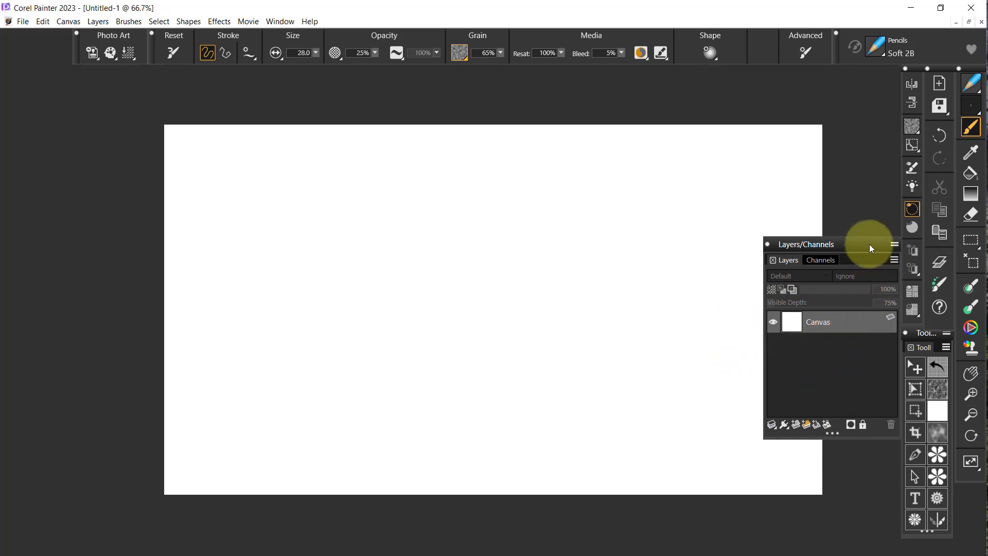
# - Fill the canvas with the Show Paper script, then undo the texture fill
pyautogui.click(939, 393)
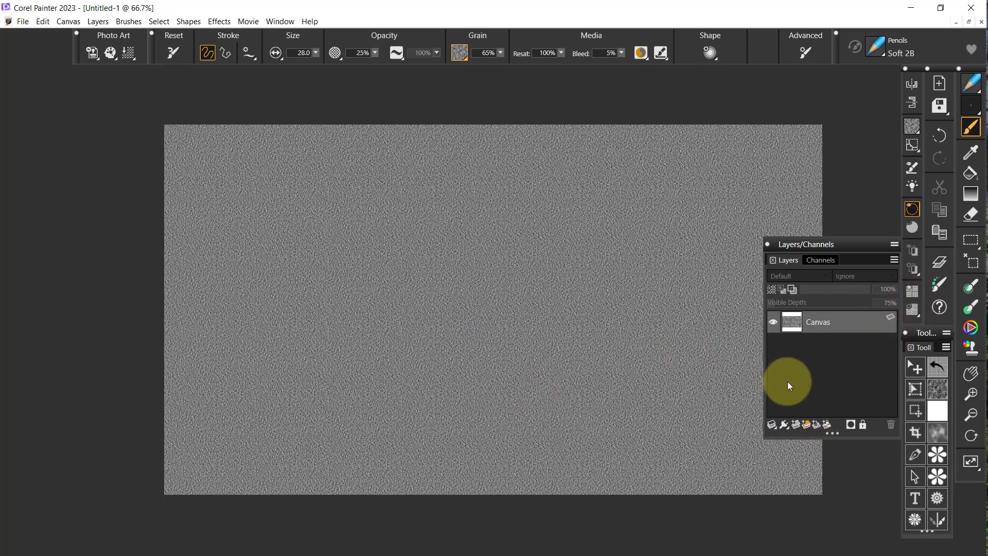
pyautogui.click(940, 137)
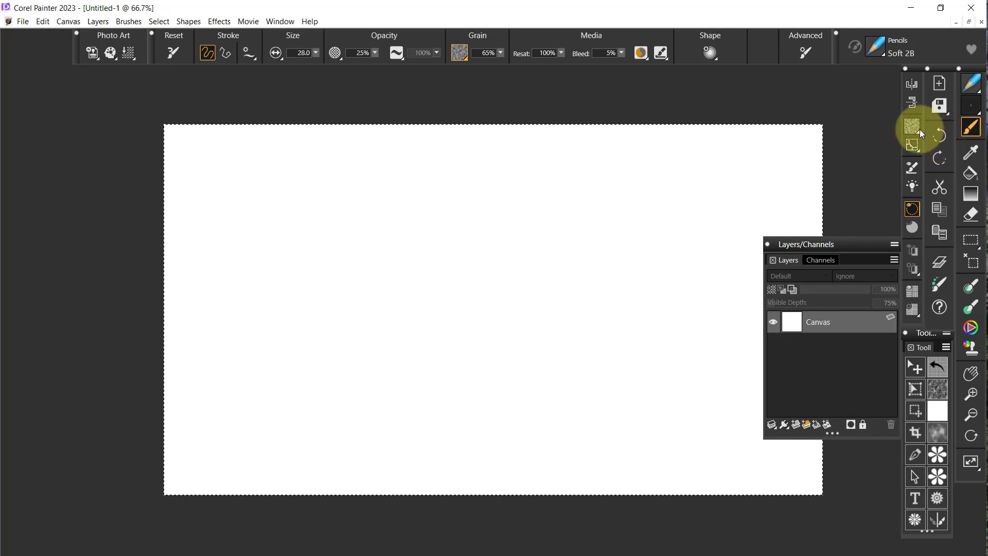
# - Select the Greenery paper, test-fill the canvas, then undo the fills
pyautogui.click(466, 58)
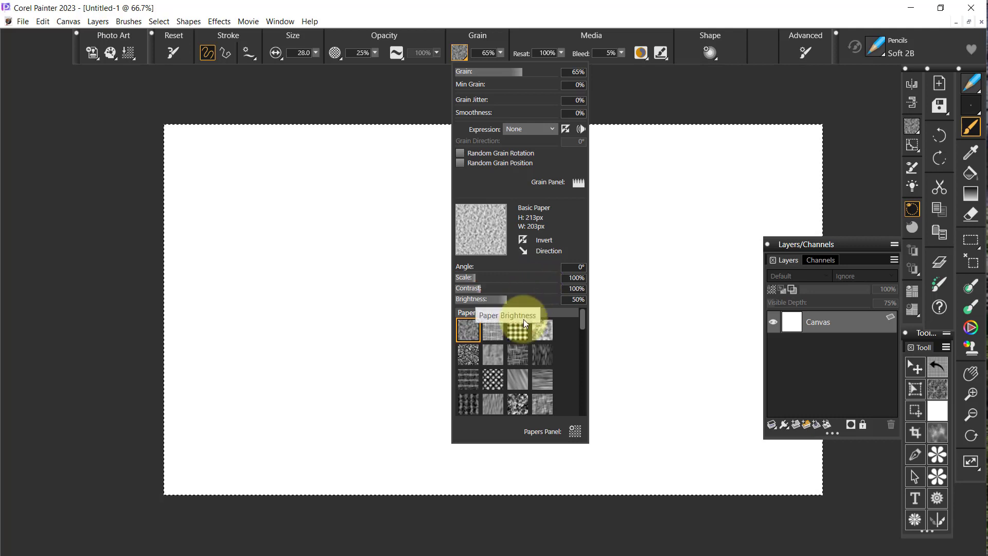
pyautogui.scroll(-2, 524, 320)
pyautogui.scroll(-2, 524, 322)
pyautogui.scroll(-2, 523, 317)
pyautogui.scroll(-2, 523, 317)
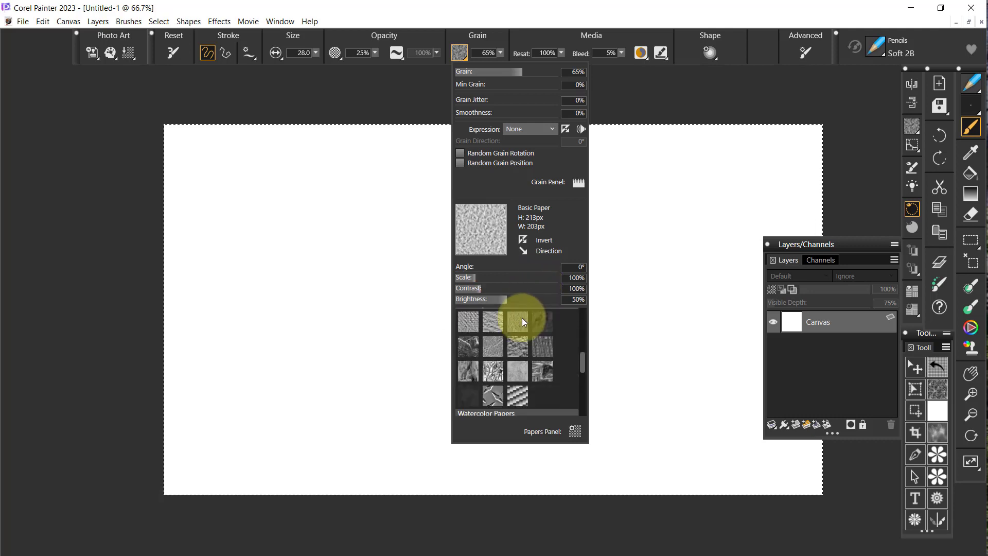
pyautogui.click(493, 370)
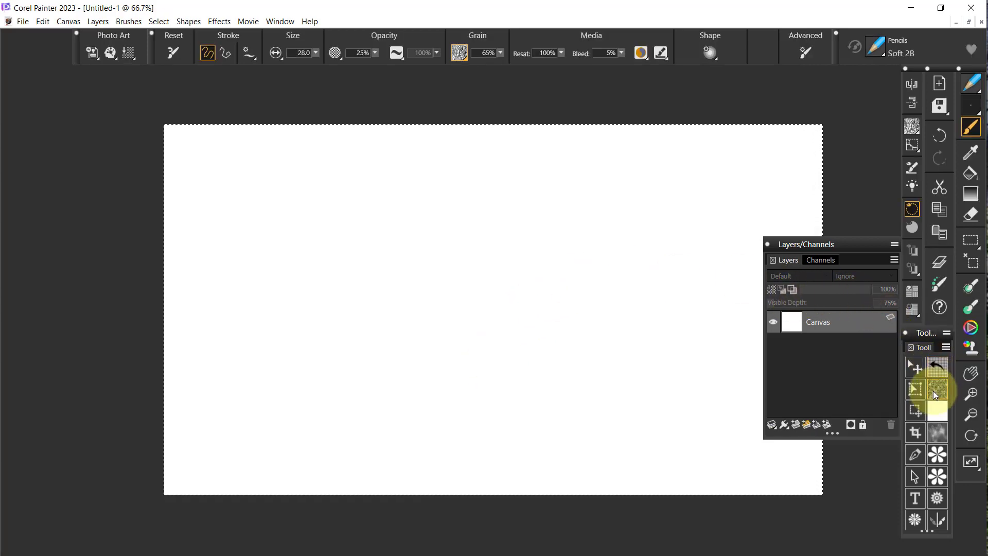
pyautogui.click(937, 395)
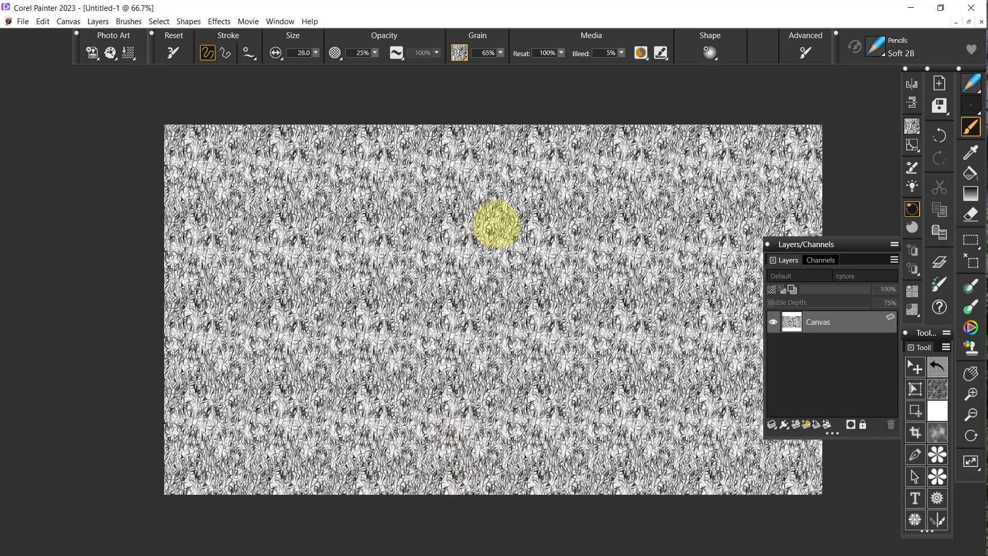
pyautogui.click(940, 136)
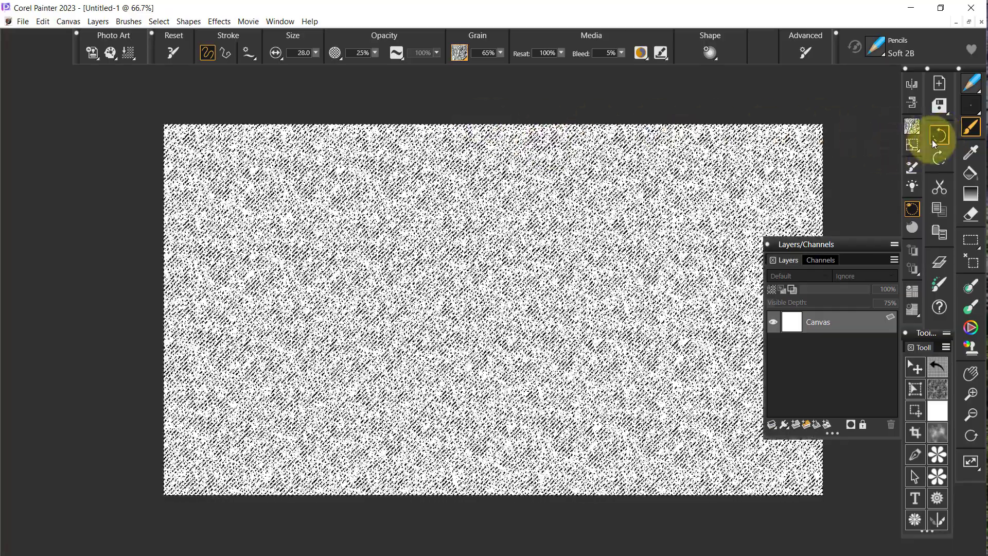
pyautogui.click(935, 137)
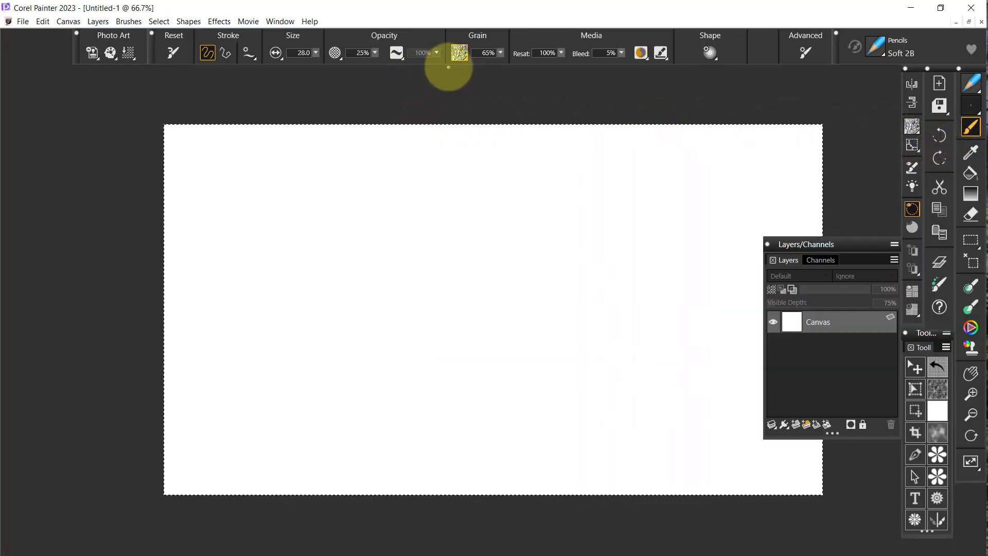
# - Set the Greenery grain to 292% scale, 400% contrast and 22% brightness
pyautogui.click(460, 53)
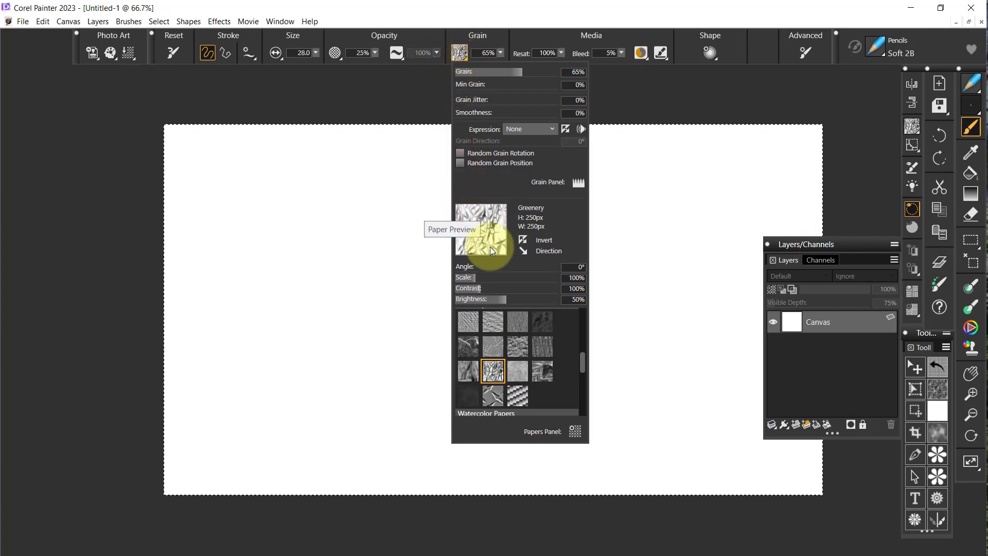
pyautogui.moveTo(477, 278); pyautogui.dragTo(555, 285)
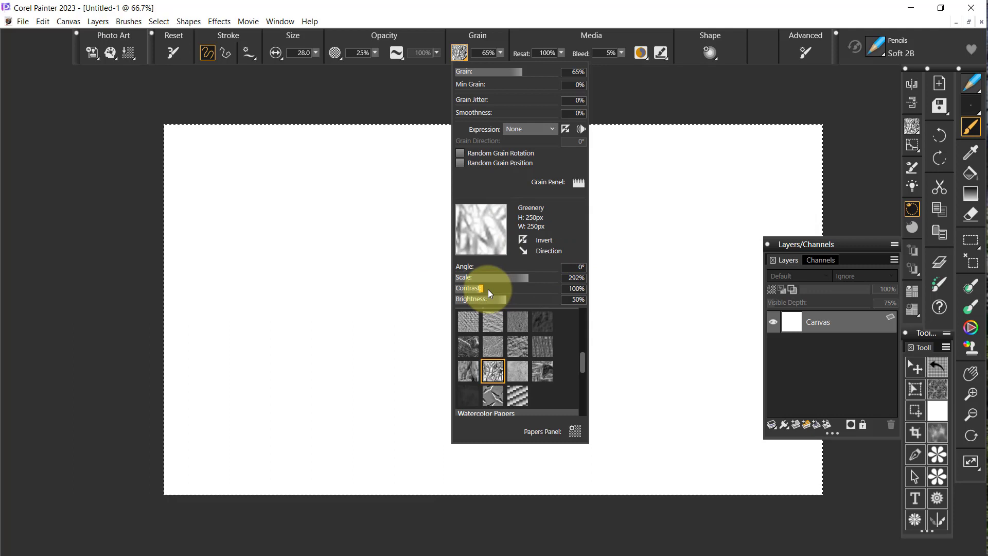
pyautogui.moveTo(481, 291); pyautogui.dragTo(617, 281)
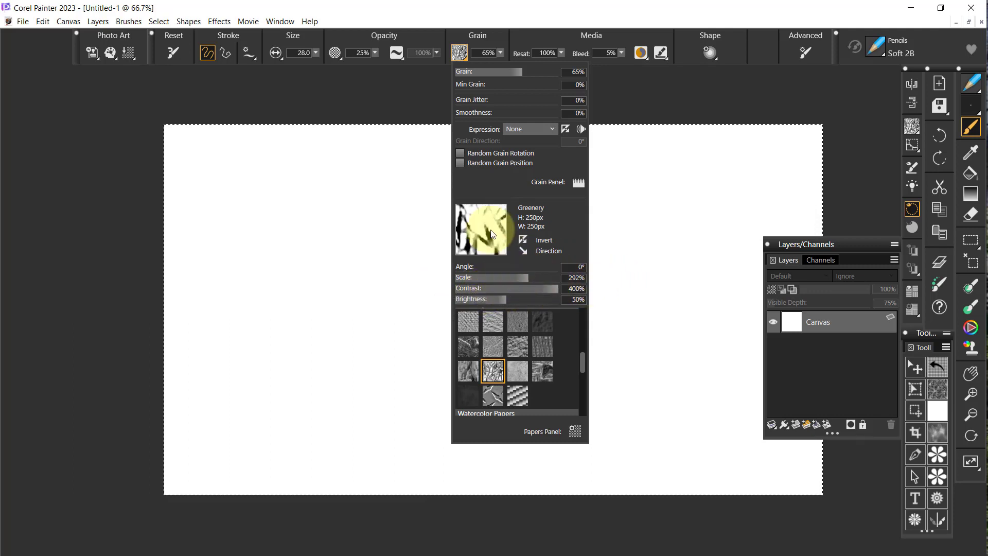
pyautogui.moveTo(506, 298); pyautogui.dragTo(477, 299)
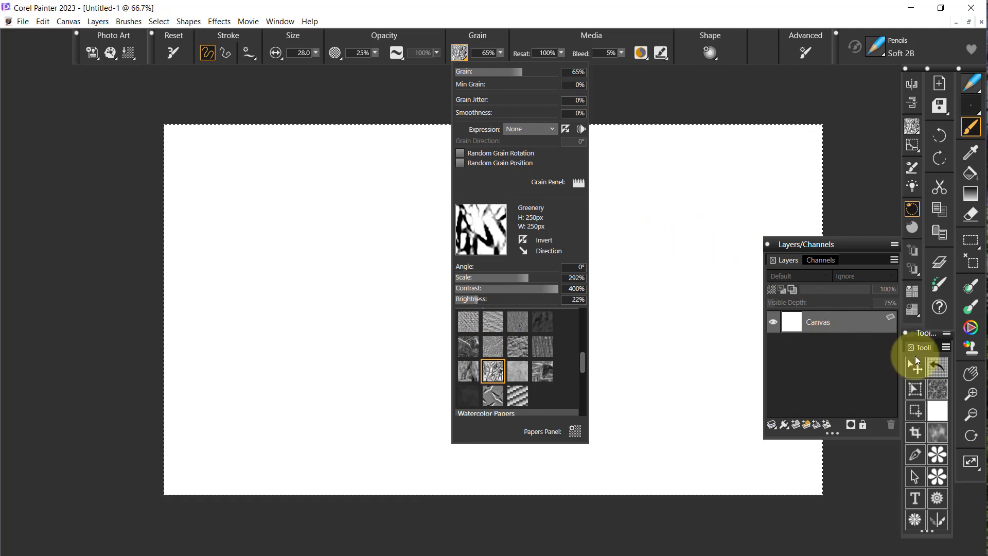
# - Fill the canvas with the adjusted Greenery texture using Show Paper, then undo it
pyautogui.click(935, 389)
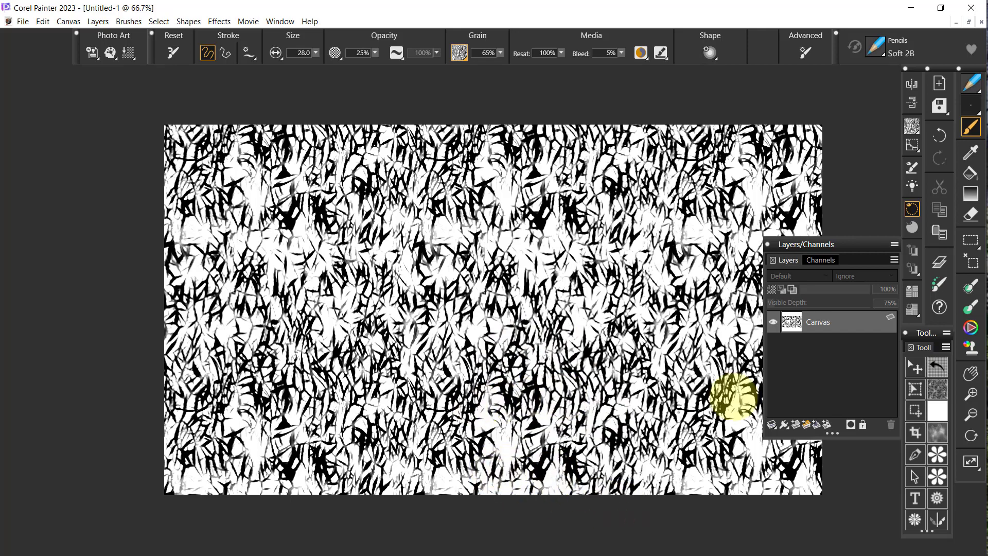
pyautogui.click(940, 135)
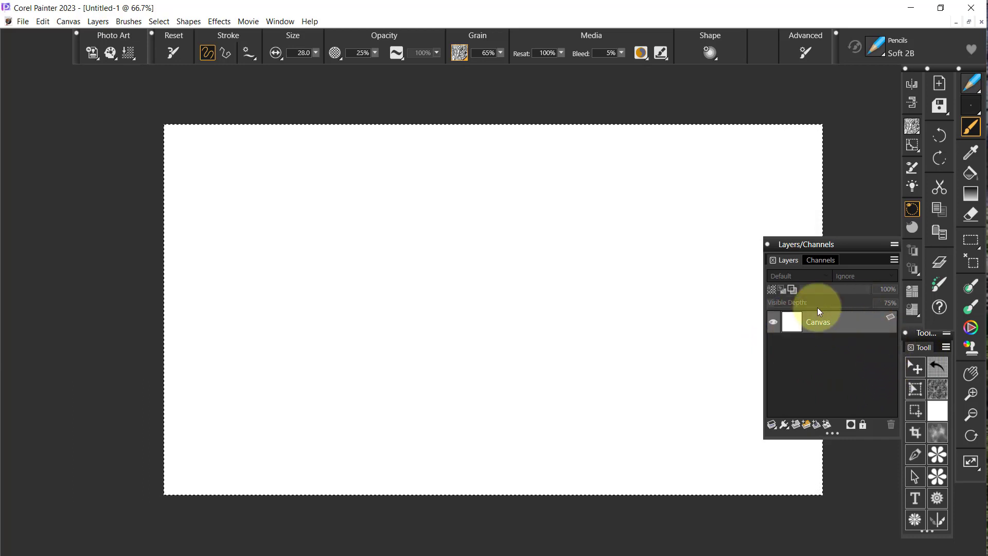
# - Add a paper overlay layer, then lock and unlock Layer 1
pyautogui.click(938, 415)
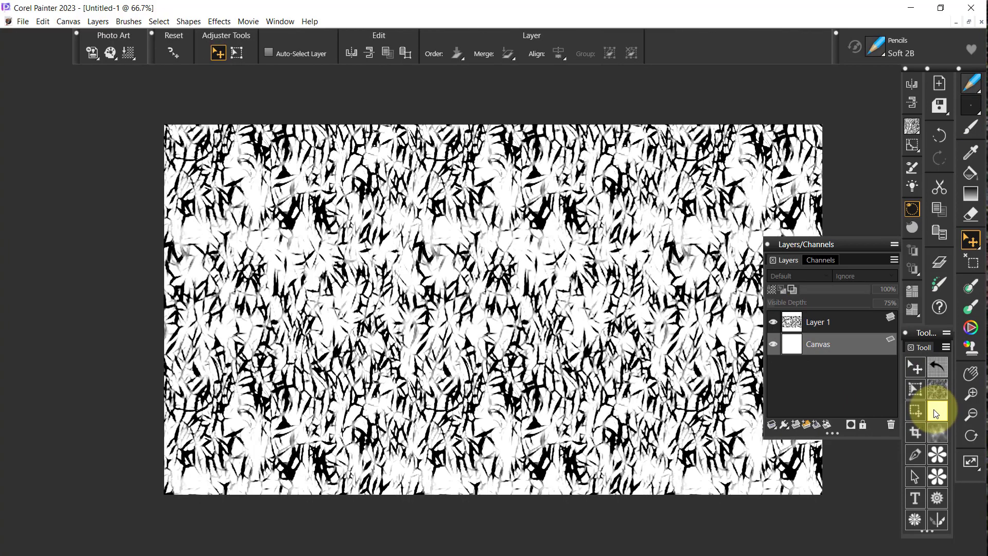
pyautogui.click(837, 318)
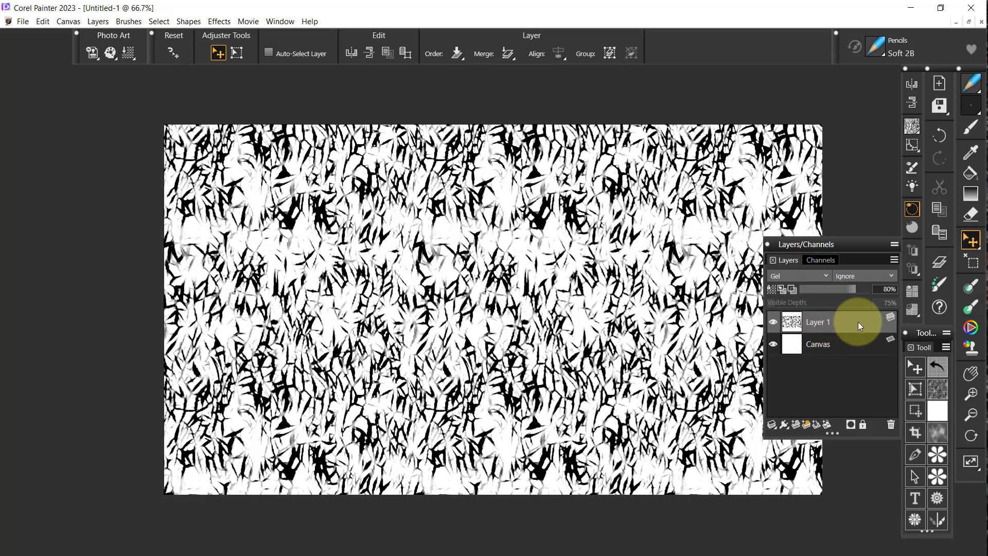
pyautogui.click(889, 328)
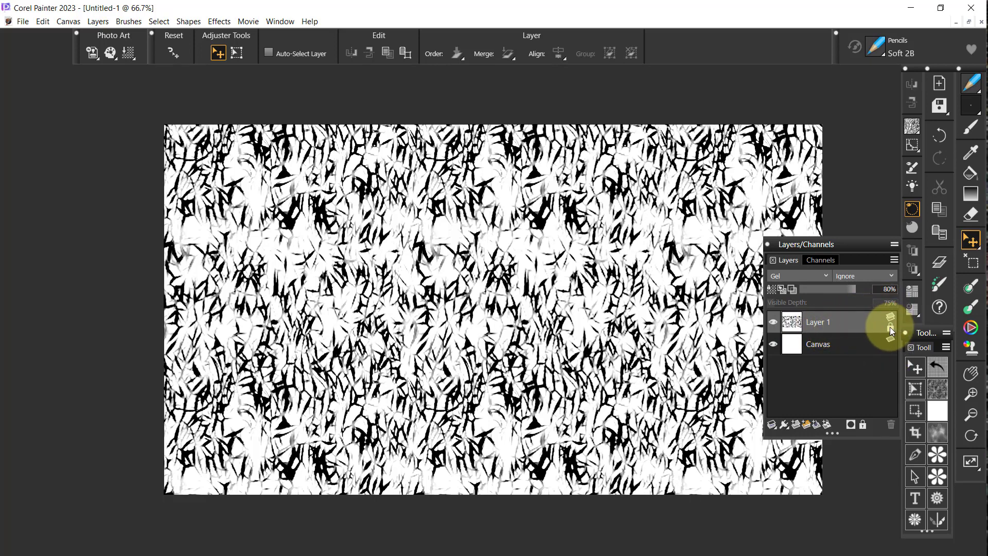
pyautogui.click(892, 328)
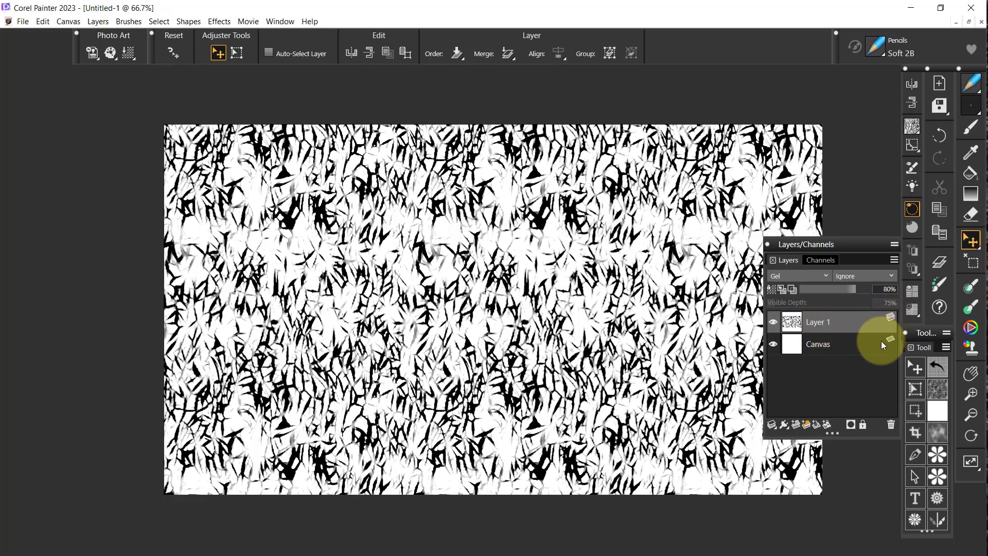
# - Delete Layer 1, run the flowmap reset script, and close the Layers/Channels panel
pyautogui.click(887, 423)
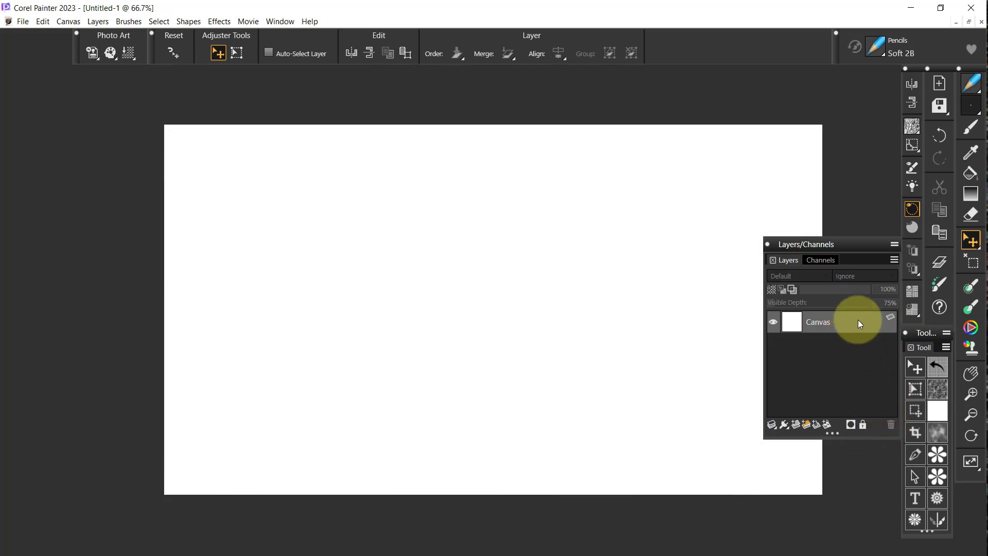
pyautogui.click(937, 432)
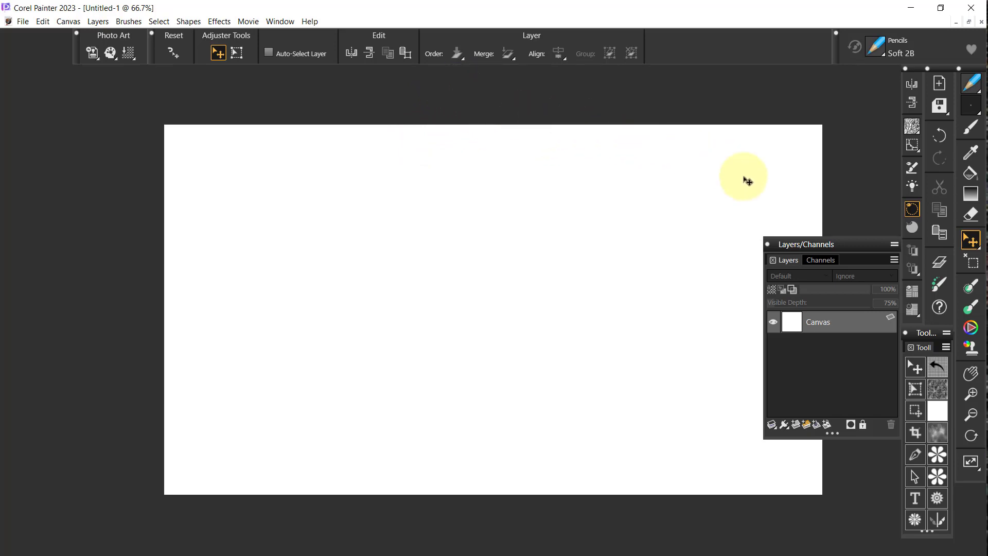
pyautogui.click(768, 245)
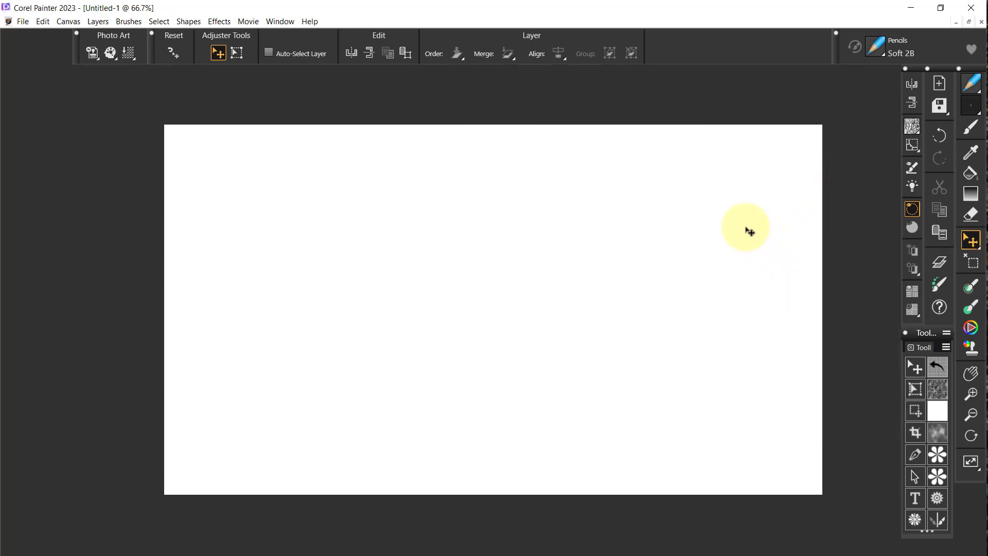
# - Save the palette layout as skip's 2023, replacing the existing layout of that name
pyautogui.click(280, 21)
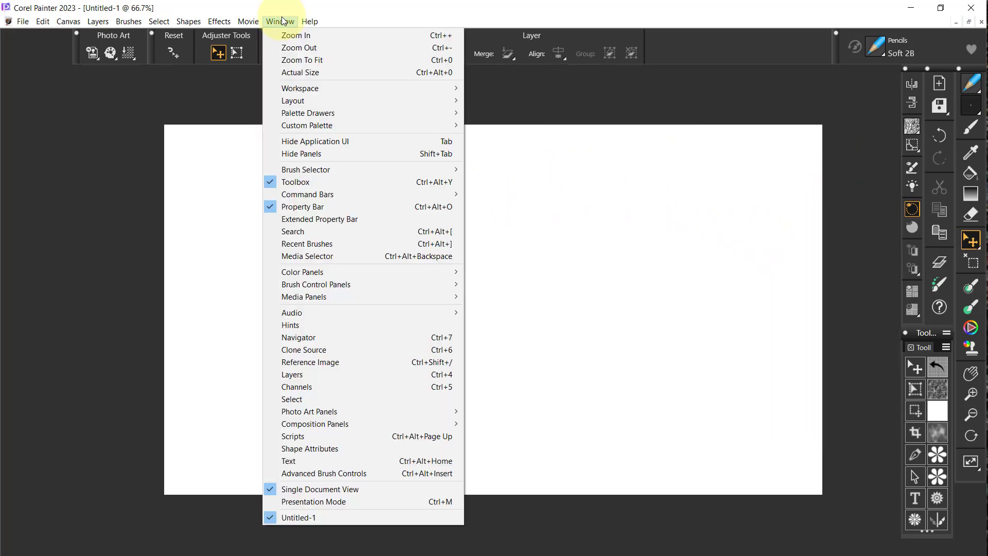
pyautogui.moveTo(293, 100)
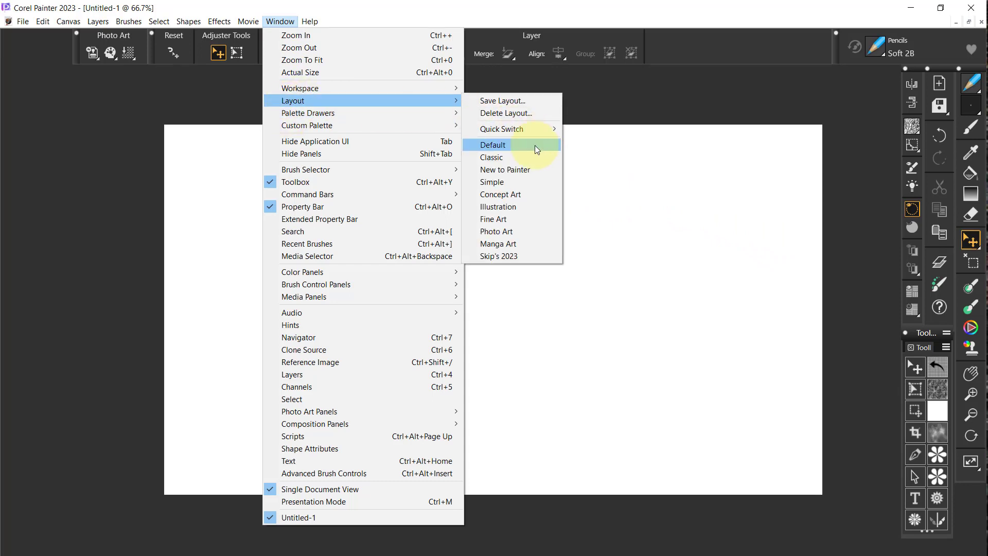
pyautogui.click(520, 102)
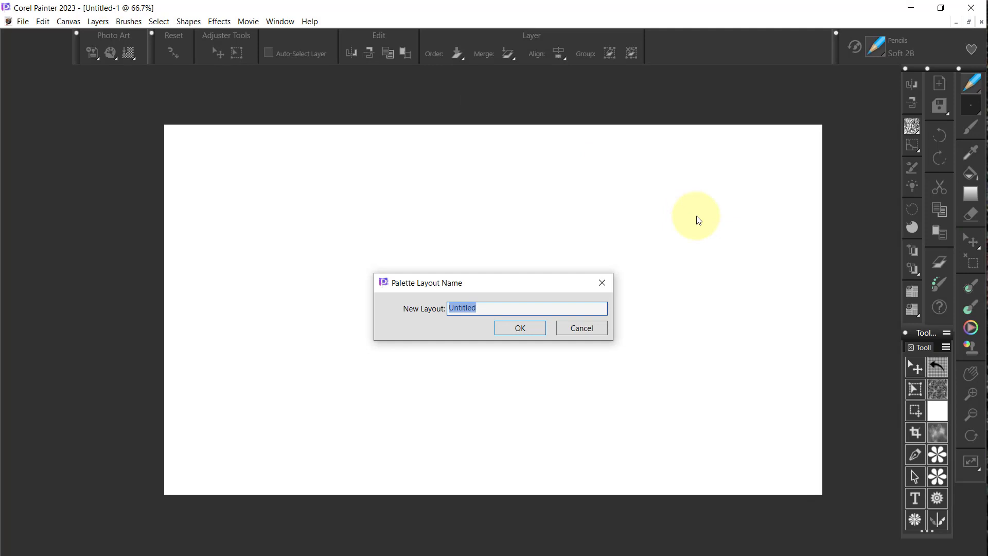
pyautogui.write("skip'")
pyautogui.write('s 202')
pyautogui.write('3')
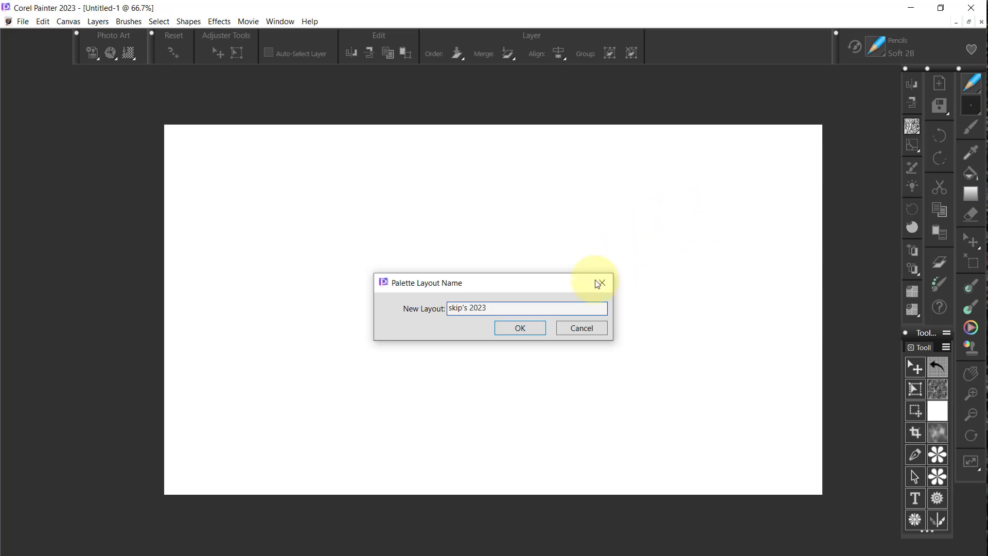
pyautogui.click(510, 328)
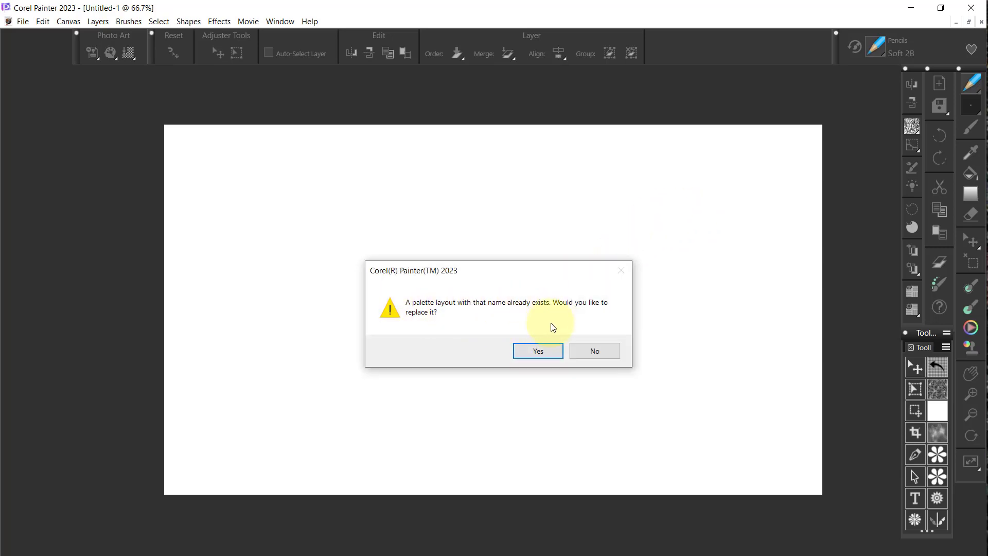
pyautogui.click(534, 348)
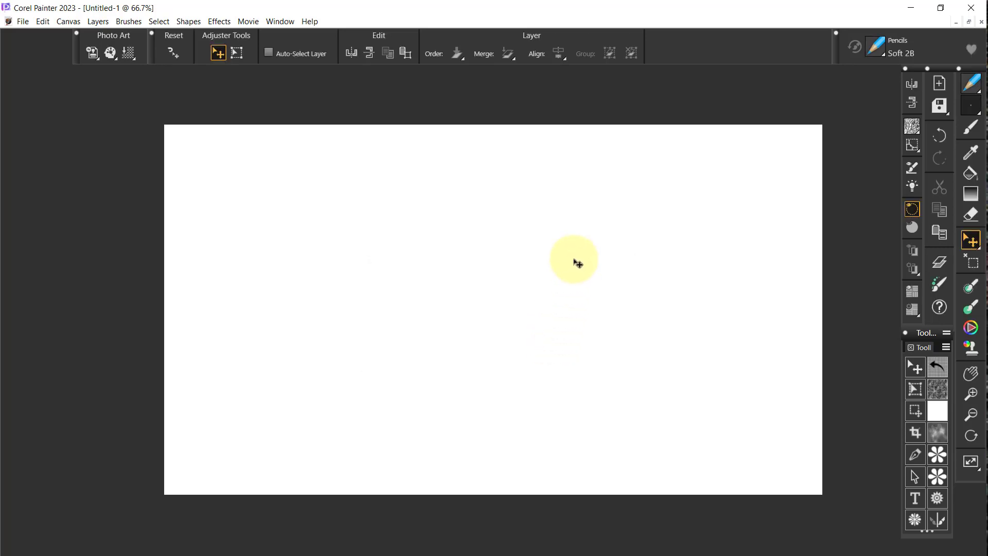